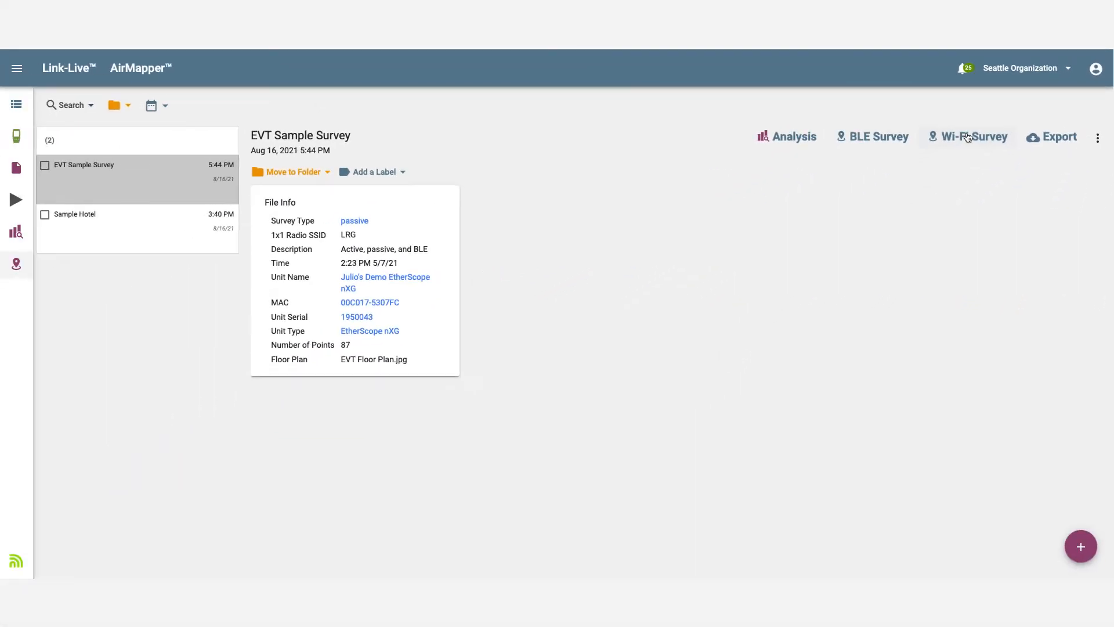
# Open the Wi-Fi survey heatmap of EVT Sample Survey and review its measurement options, keeping Signal (dBm) and 1st AP.
pyautogui.click(968, 137)
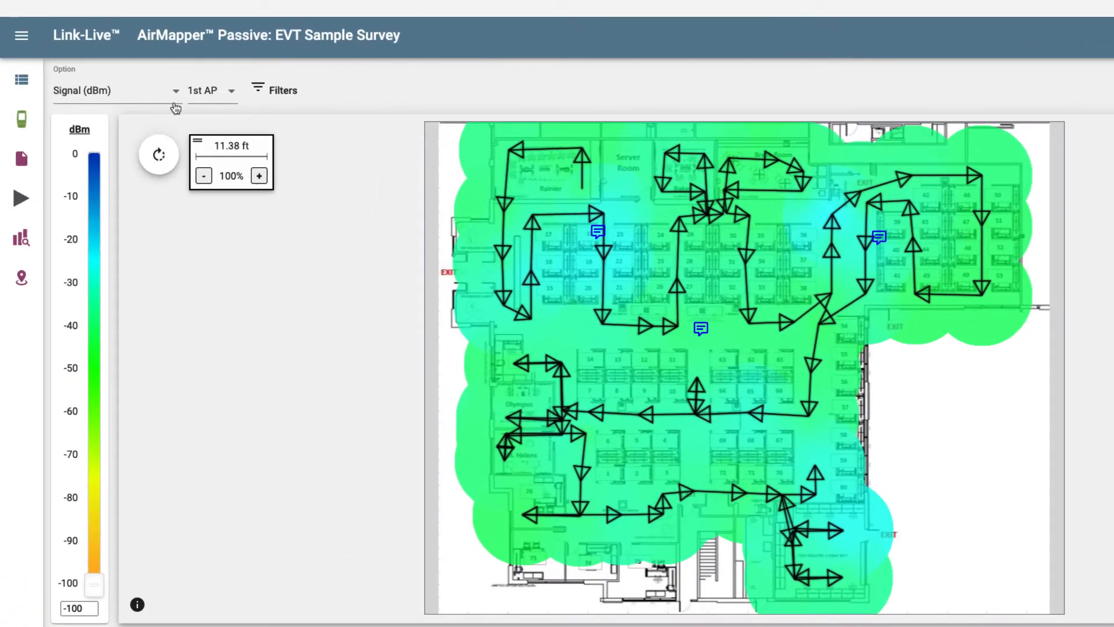
pyautogui.click(176, 93)
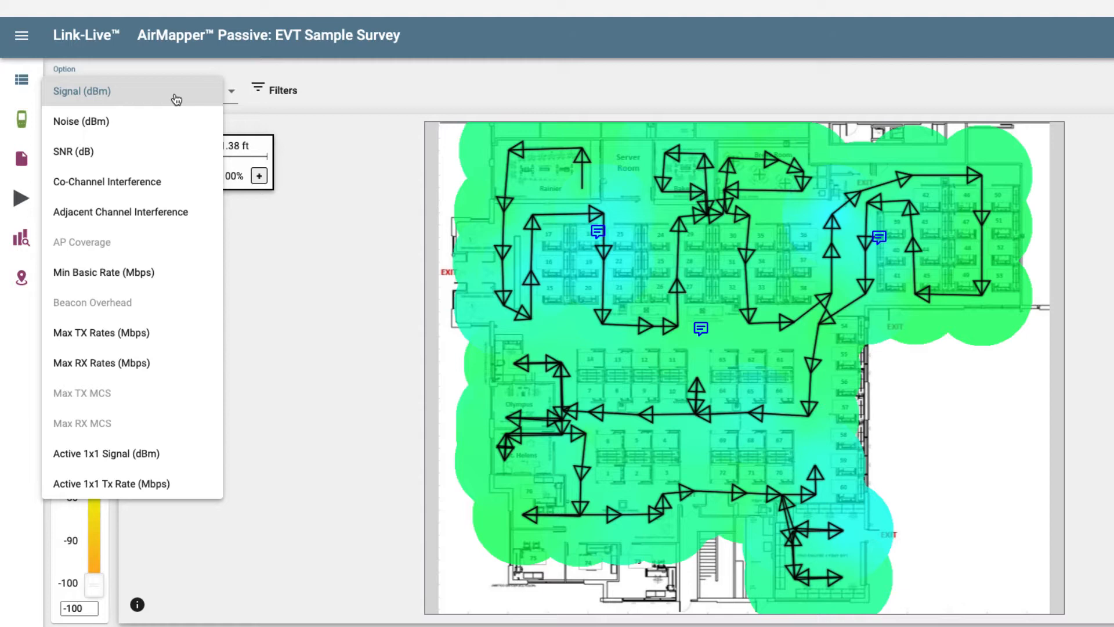
pyautogui.click(97, 96)
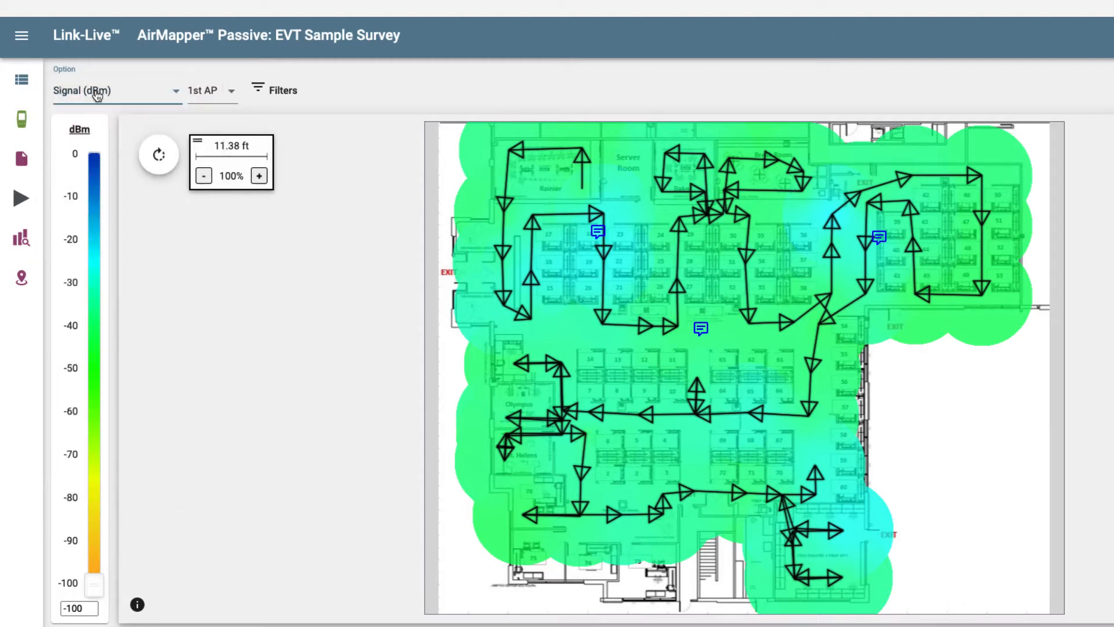
pyautogui.click(233, 96)
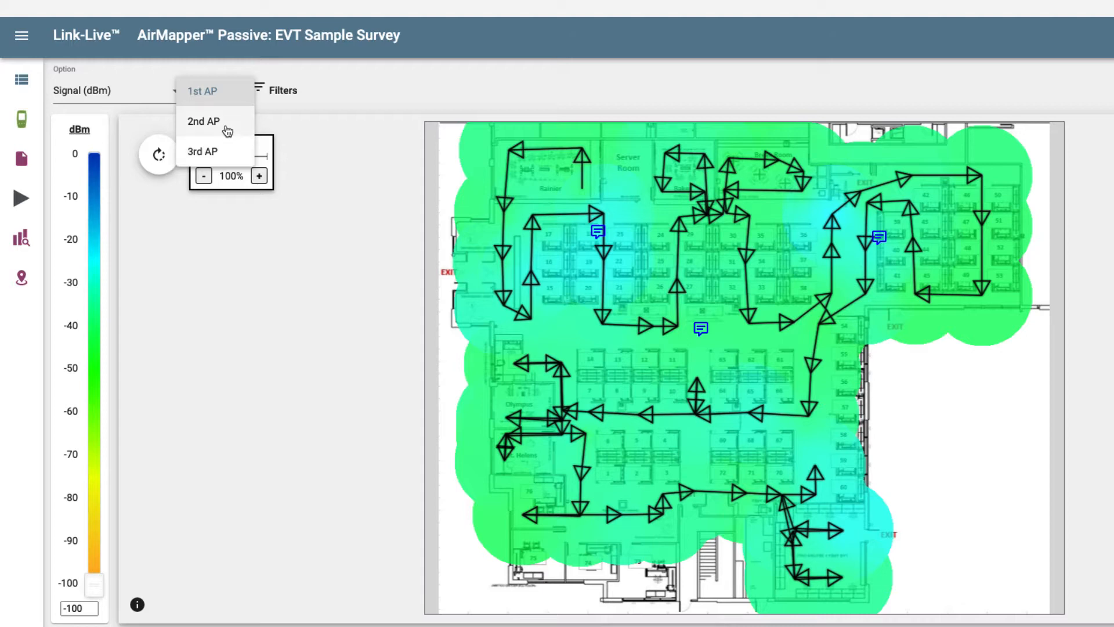
pyautogui.click(364, 81)
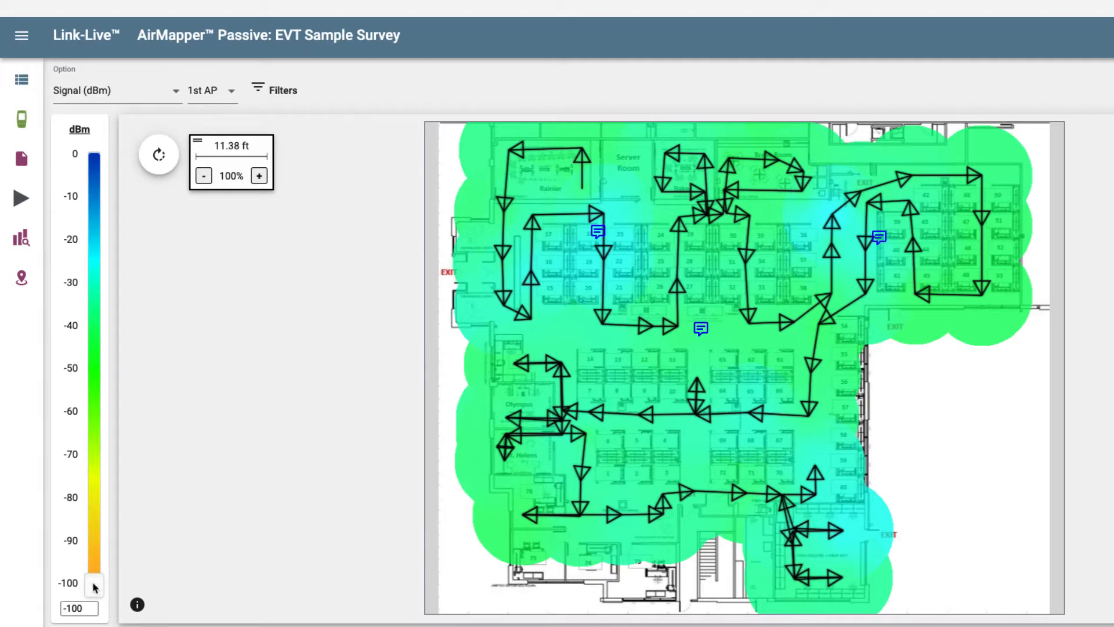
# Try signal cutoffs of -60 dBm and -41 dBm on the heatmap, and restore the cutoff to -100 dBm.
pyautogui.moveTo(95, 588); pyautogui.dragTo(97, 412)
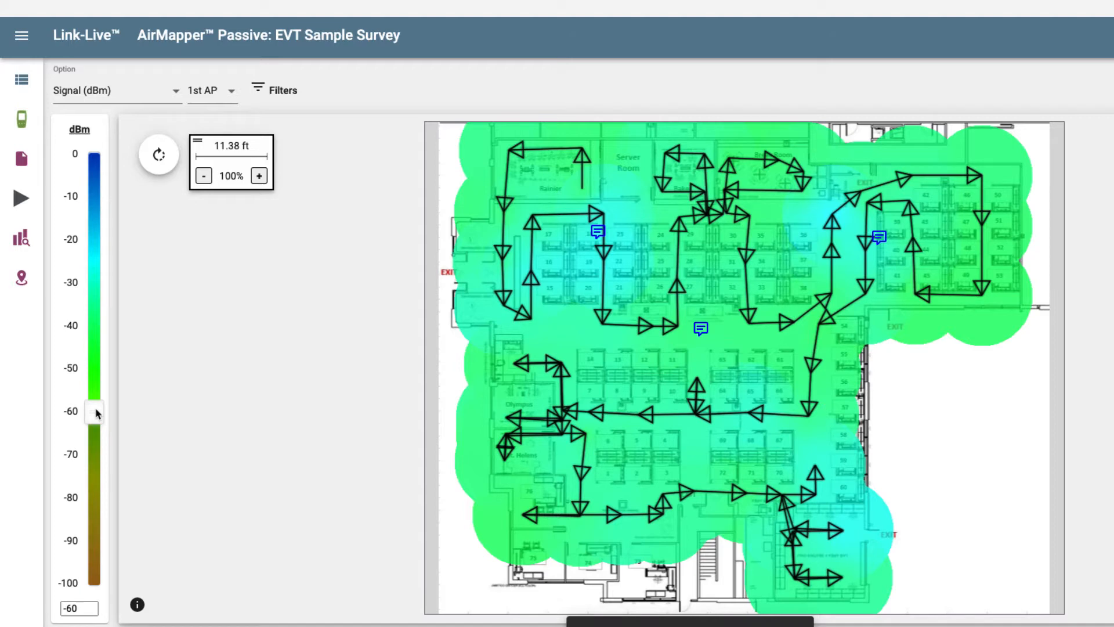
pyautogui.moveTo(96, 412); pyautogui.dragTo(97, 330)
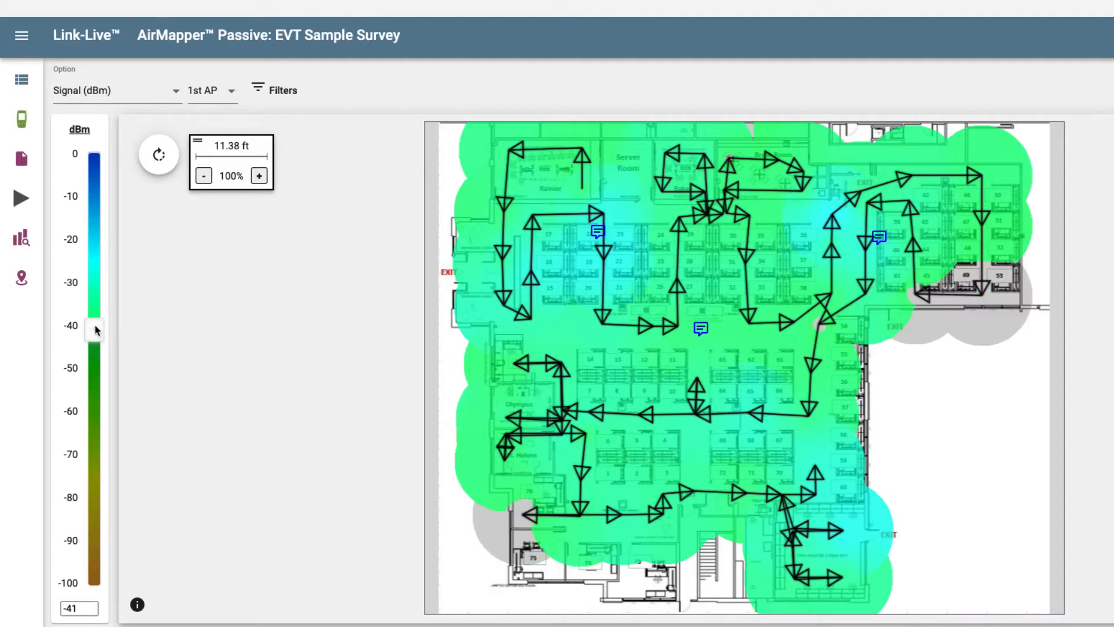
pyautogui.moveTo(96, 330); pyautogui.dragTo(108, 596)
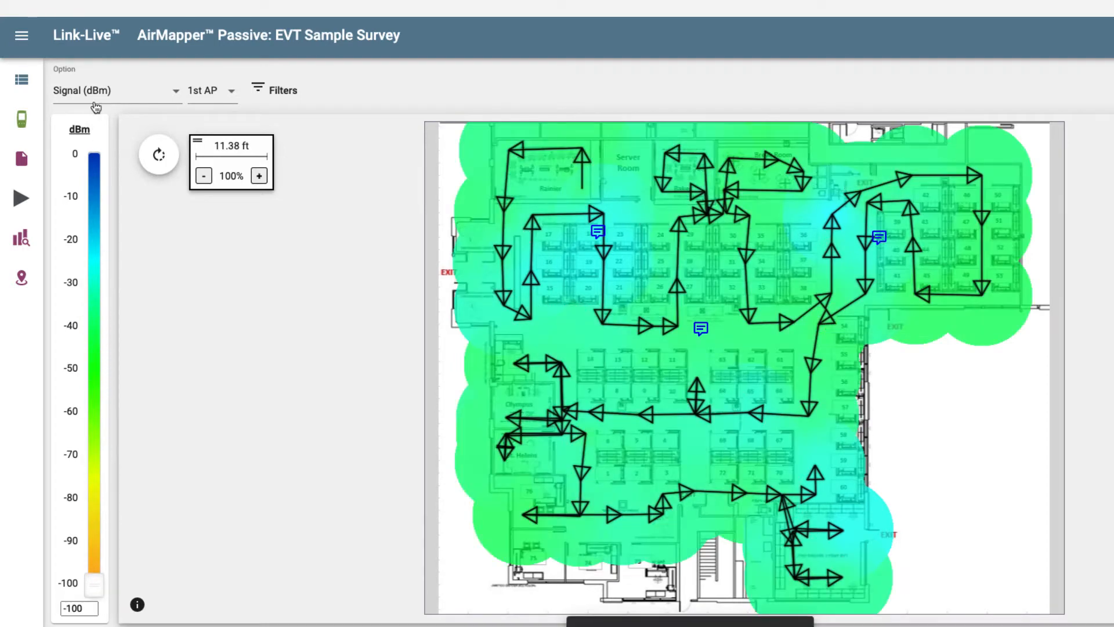
# View the heatmap as Max TX Rates (Mbps) with an autoscaled legend, and return it to Signal (dBm).
pyautogui.click(171, 95)
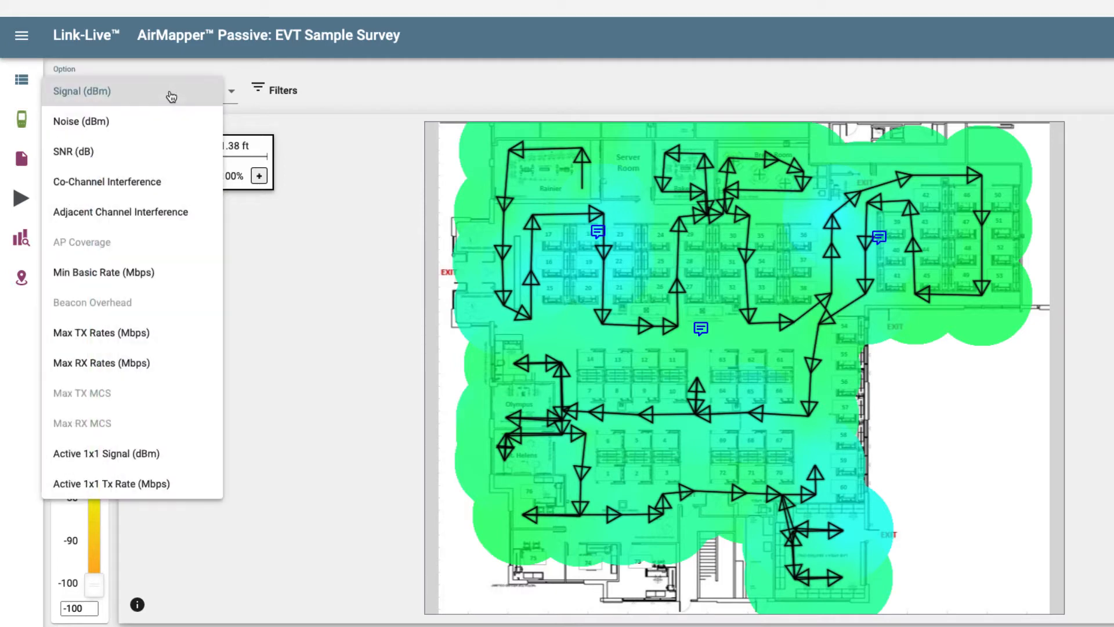
pyautogui.click(76, 335)
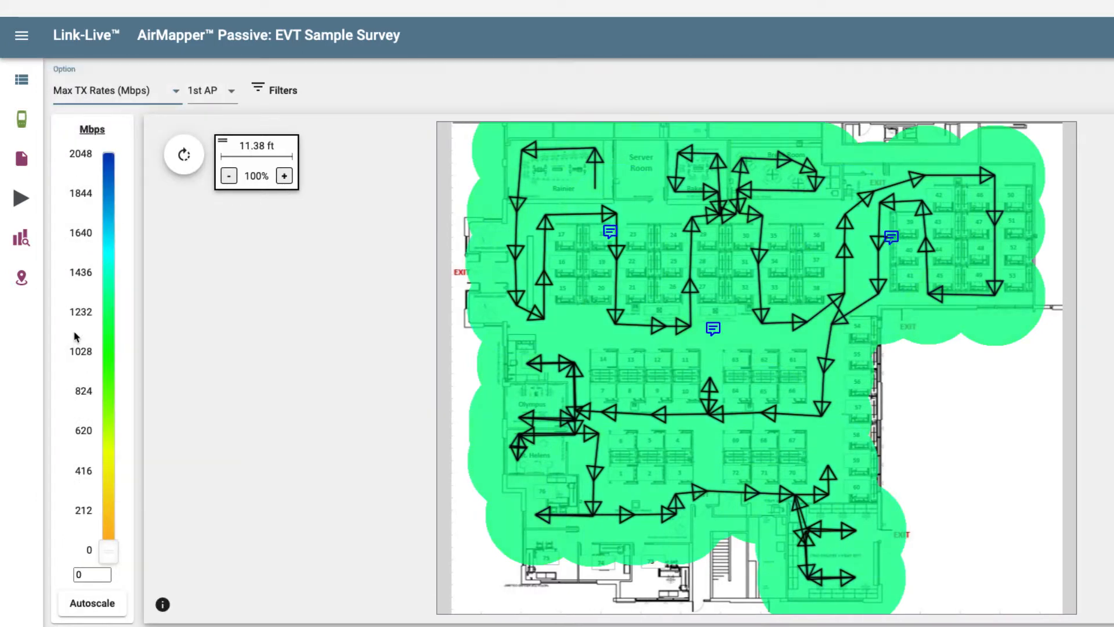
pyautogui.click(106, 606)
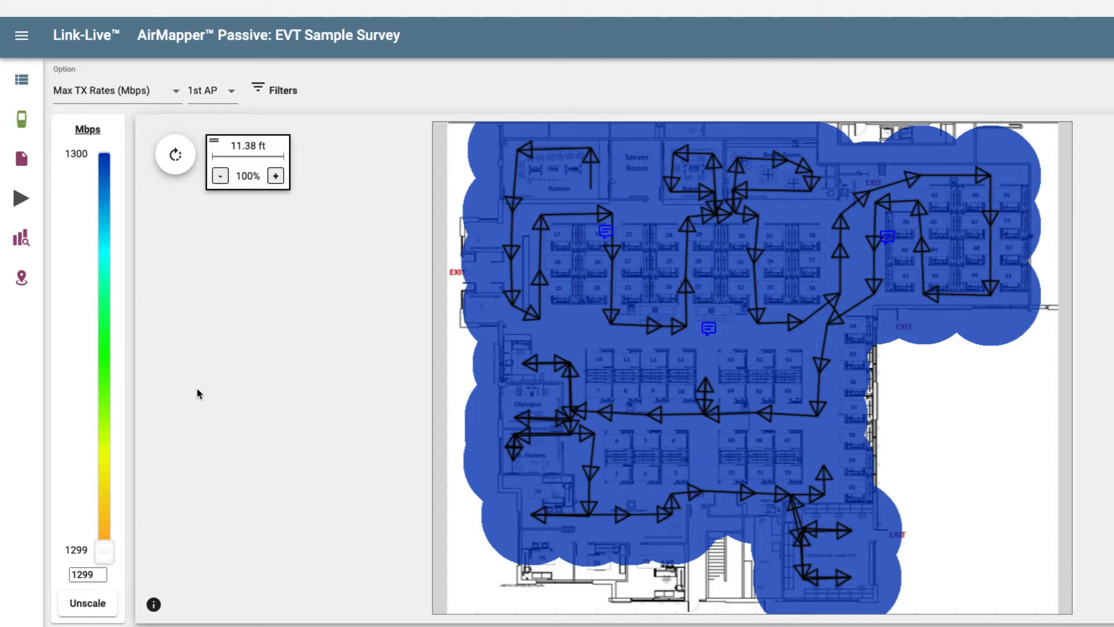
pyautogui.click(148, 93)
pyautogui.click(100, 33)
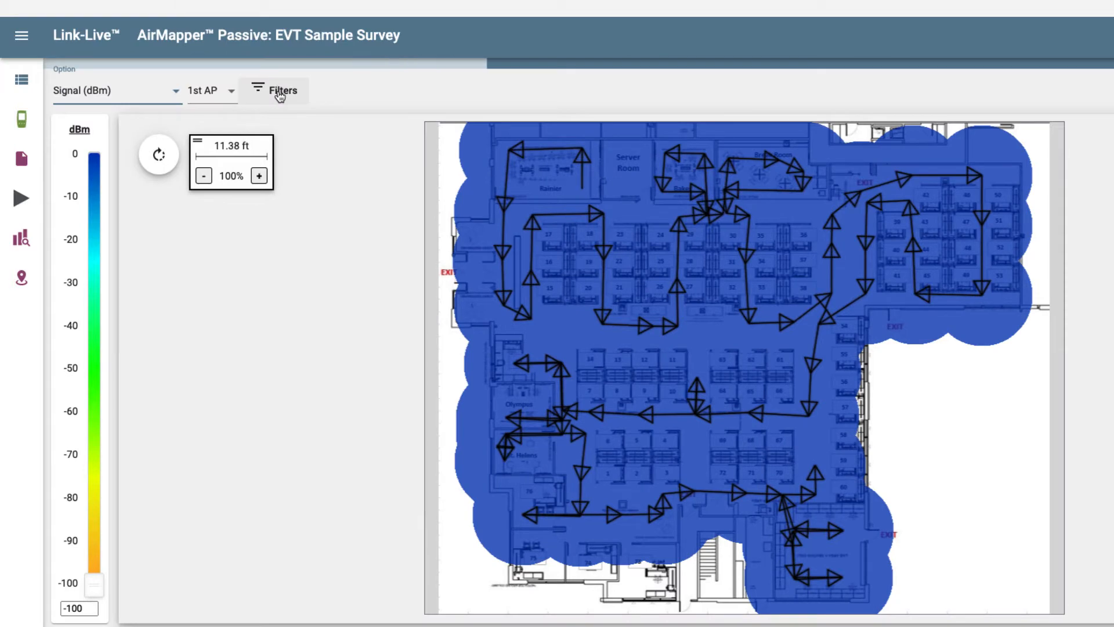
# In the survey filters, deselect all SSIDs and select only LRG.
pyautogui.click(280, 93)
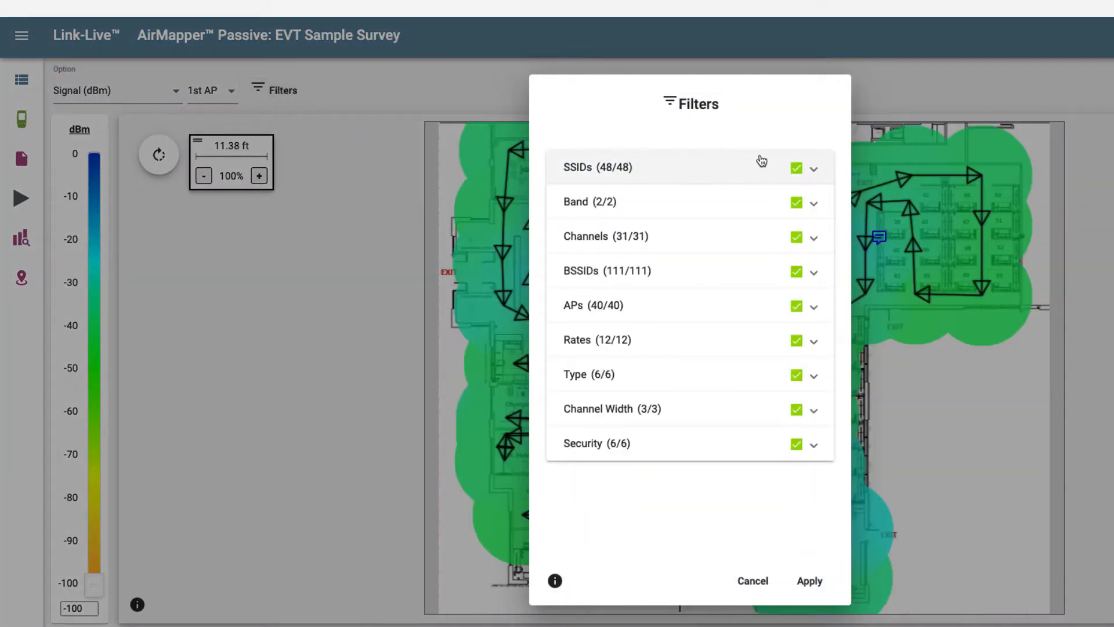
pyautogui.click(817, 170)
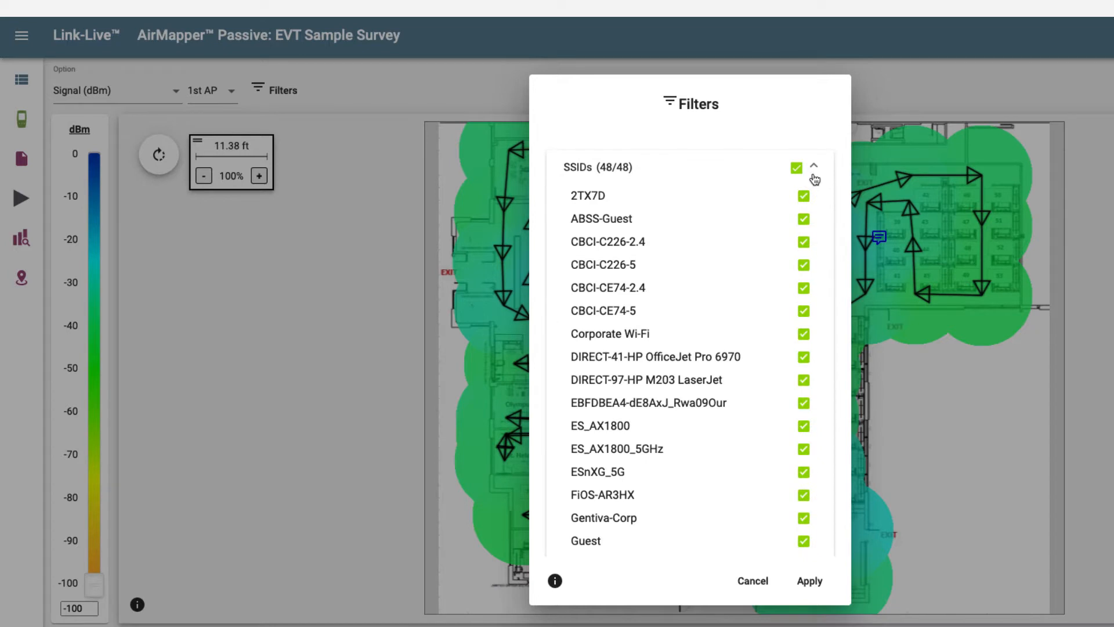
pyautogui.scroll(-1, 789, 402)
pyautogui.scroll(-9, 789, 402)
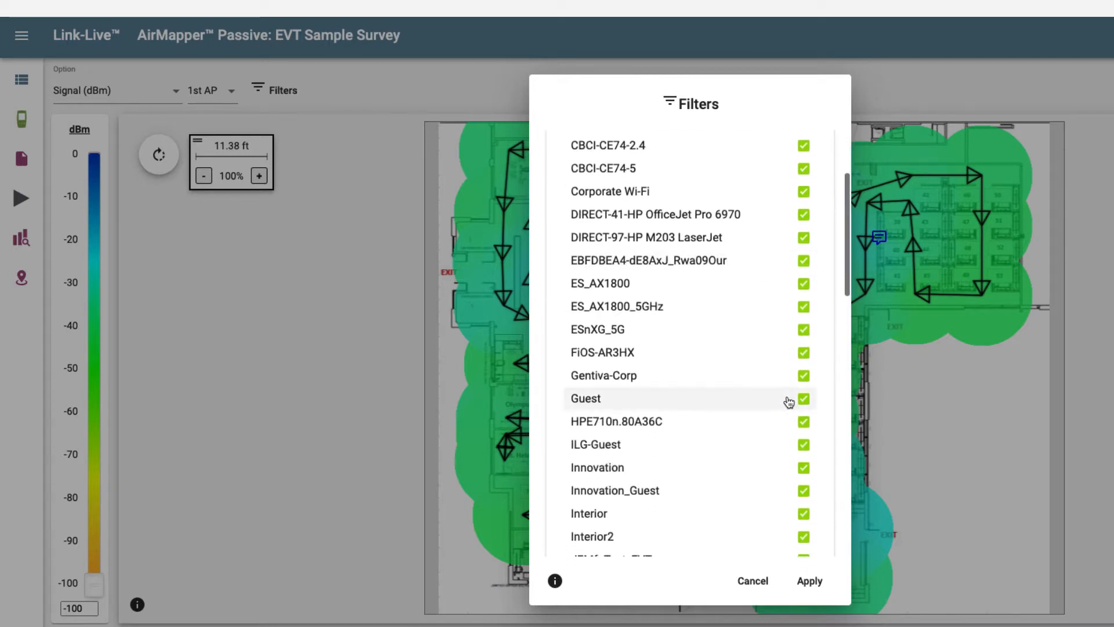
pyautogui.scroll(-3, 789, 403)
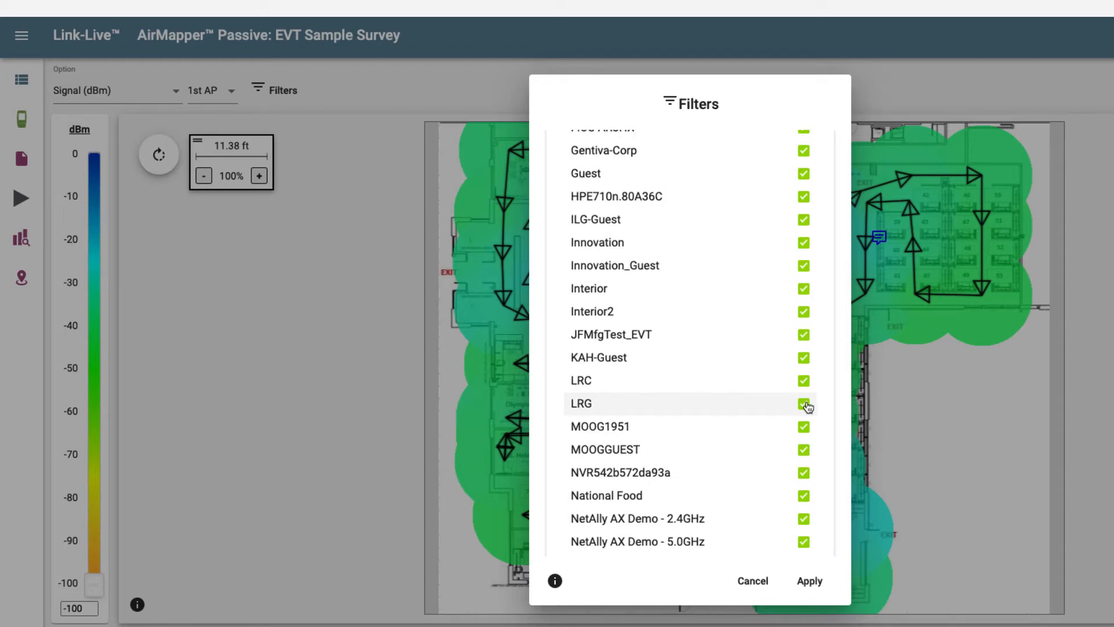
pyautogui.scroll(13, 804, 383)
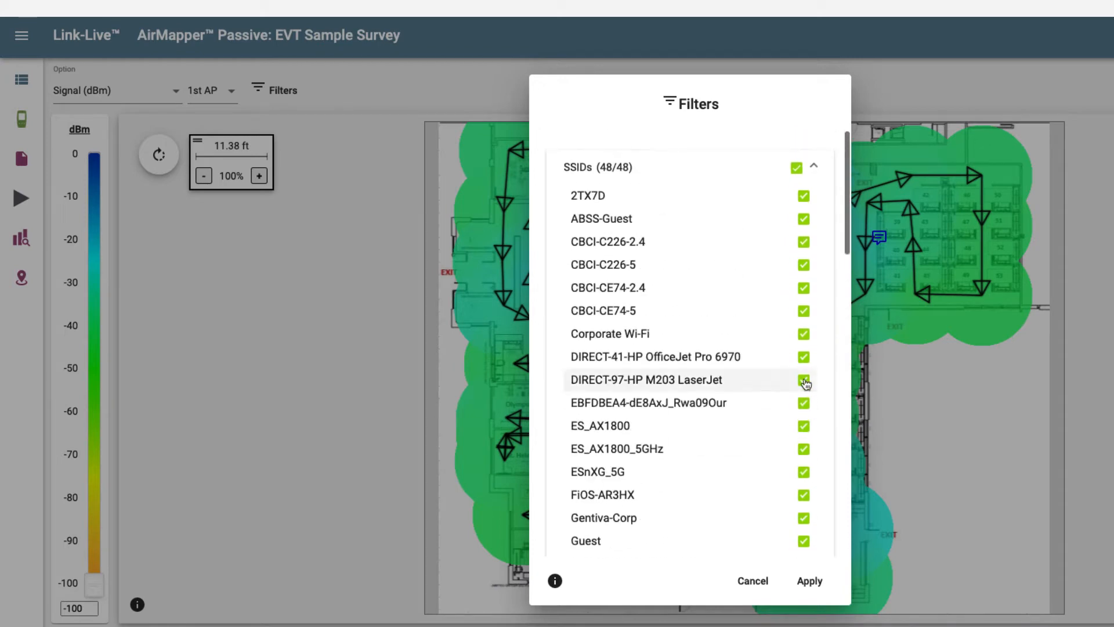
pyautogui.click(796, 170)
pyautogui.scroll(-12, 785, 453)
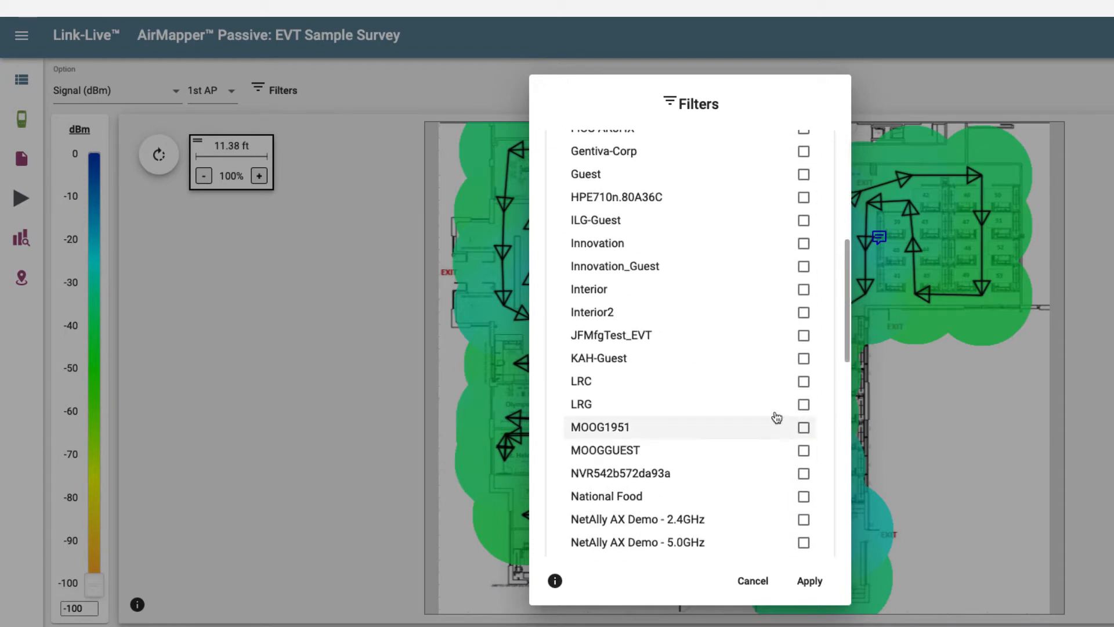
pyautogui.click(804, 404)
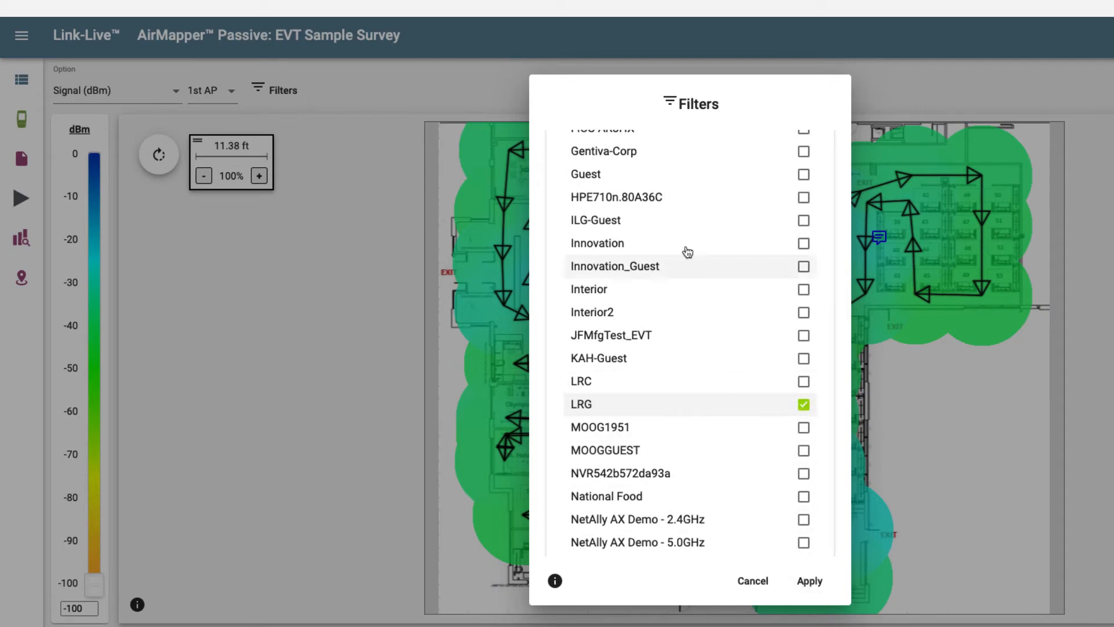
pyautogui.scroll(10, 687, 251)
pyautogui.click(581, 168)
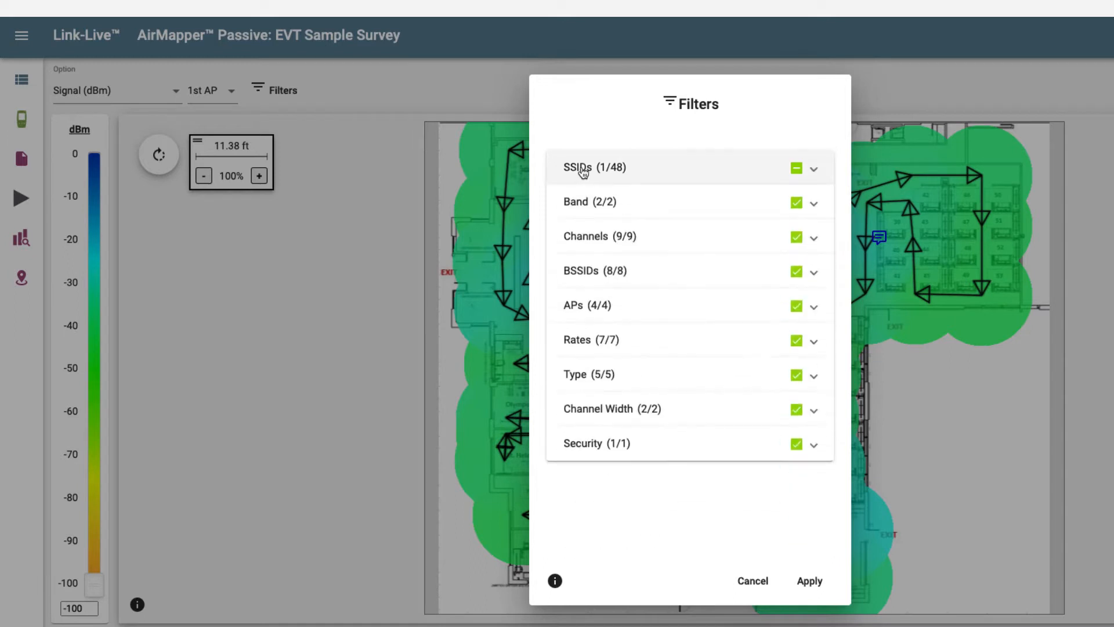
# Apply the filters with the 5.0 GHz band excluded, and remove the 2.4 GHz band filter from the heatmap again.
pyautogui.click(814, 206)
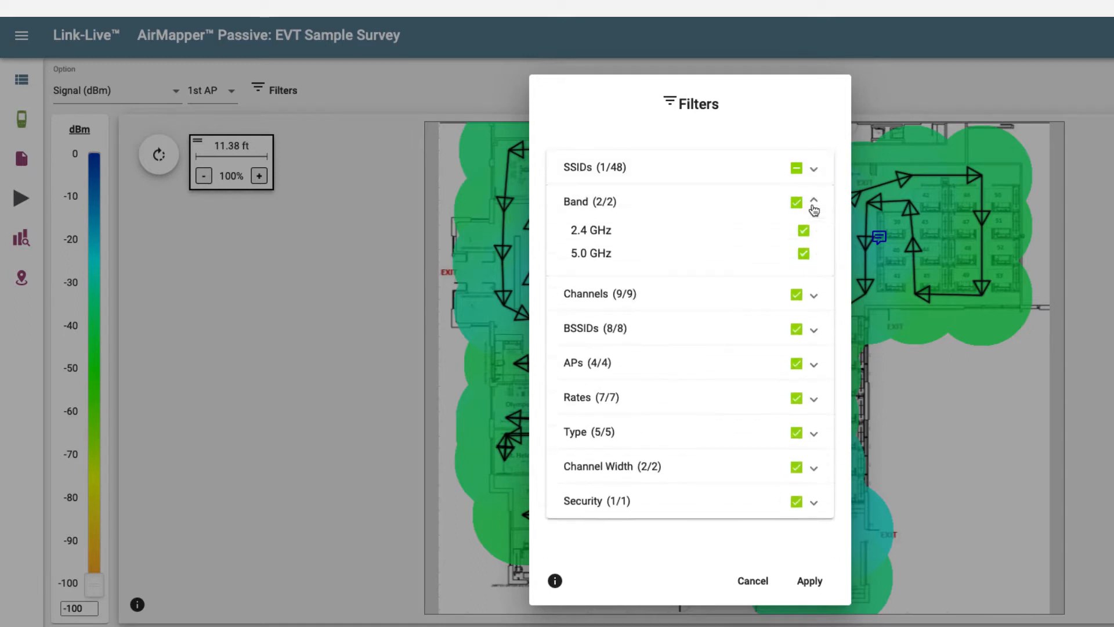
pyautogui.click(804, 253)
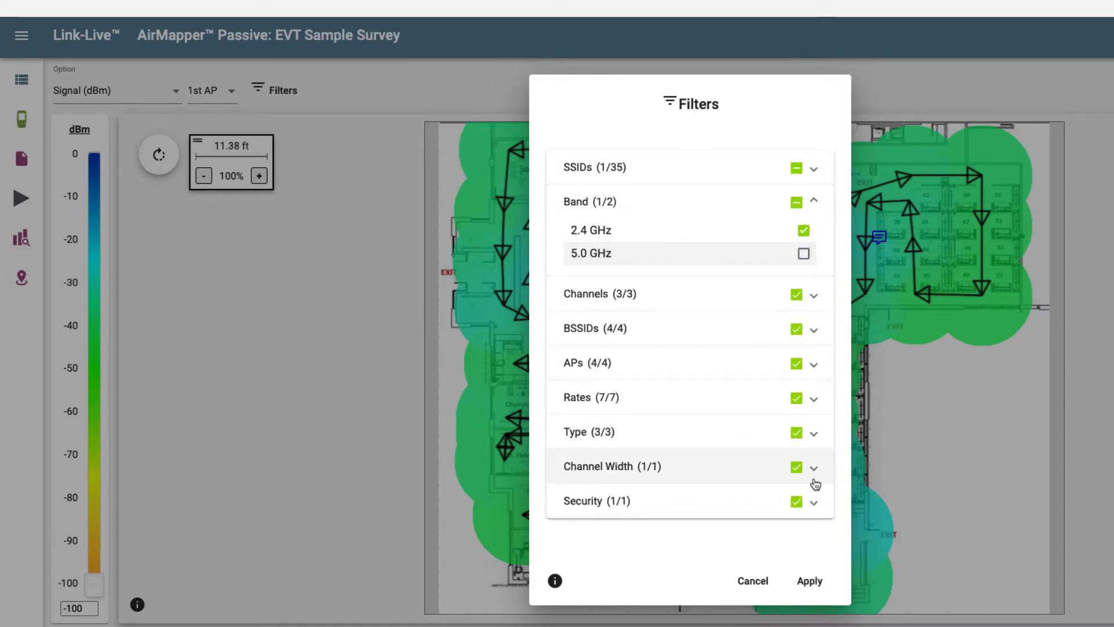
pyautogui.click(810, 581)
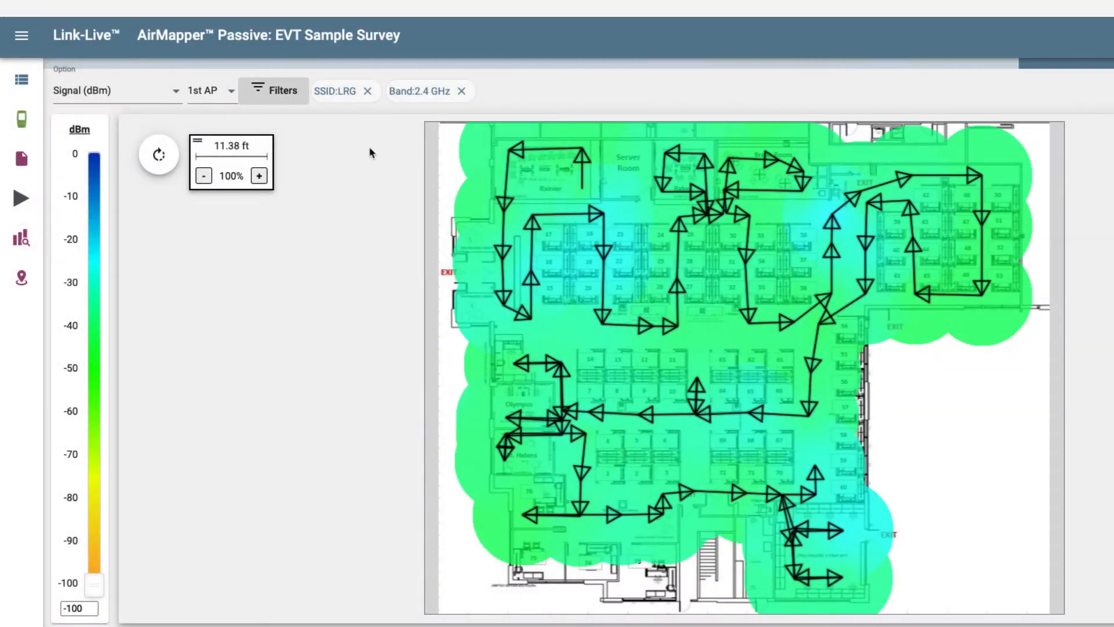
pyautogui.click(462, 91)
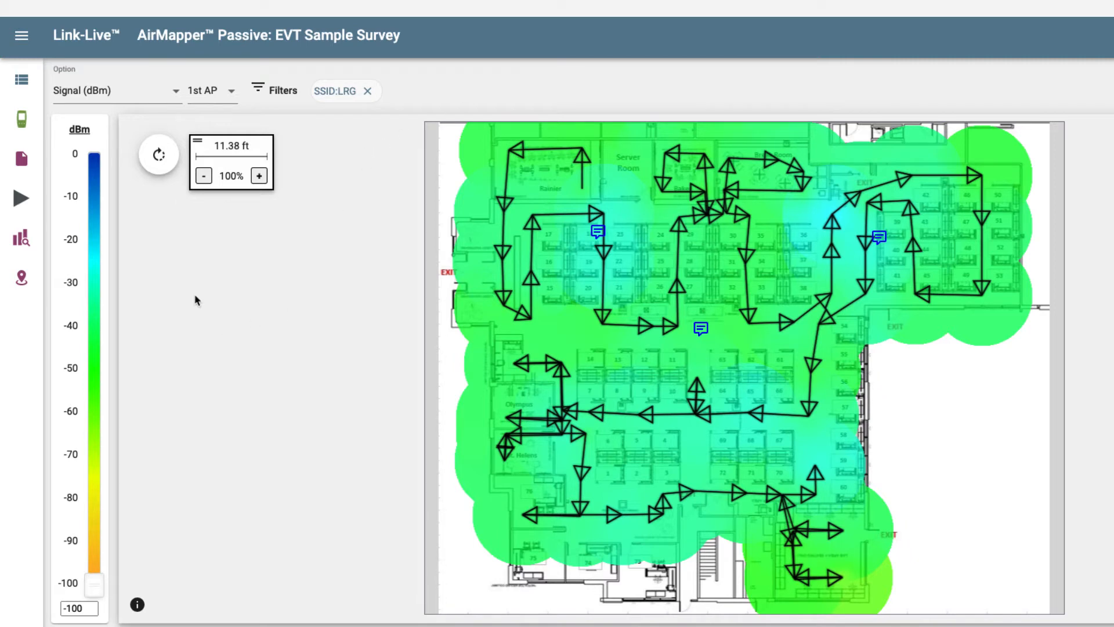
# Rotate the floor plan through a full turn back to its original orientation.
pyautogui.click(159, 156)
pyautogui.click(158, 162)
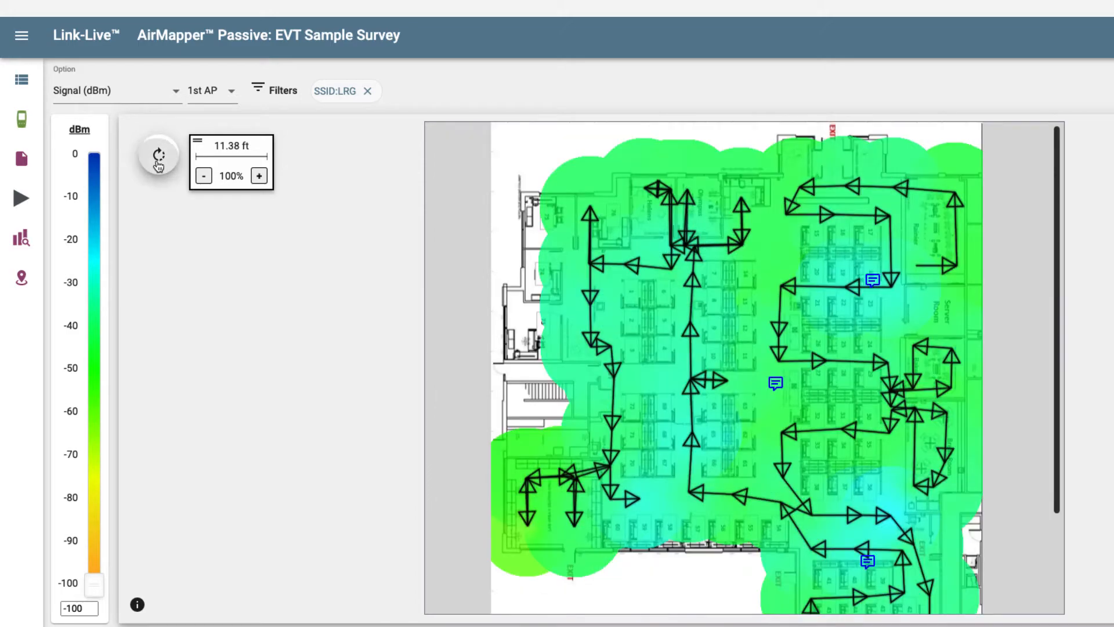
pyautogui.click(158, 162)
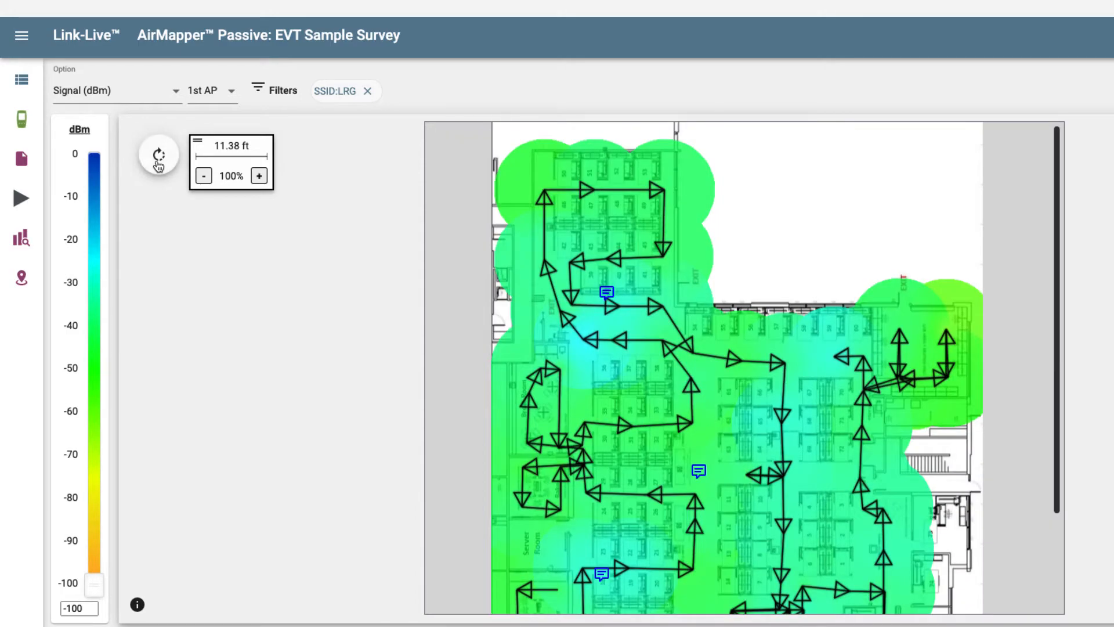
pyautogui.click(158, 163)
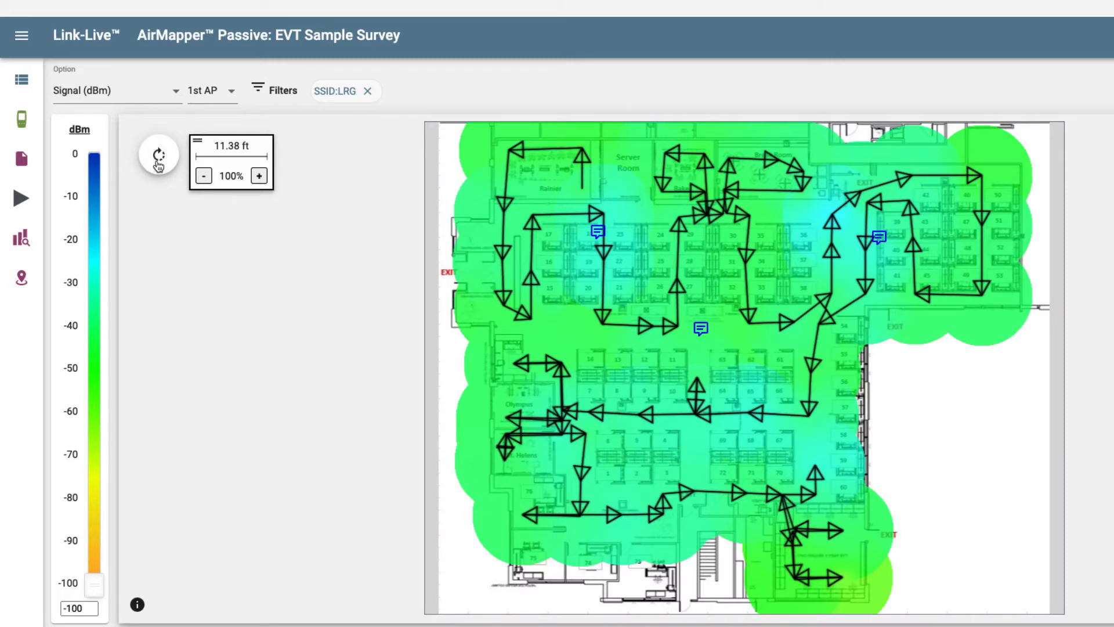
# Zoom the floor plan to 175% and back to 100%, and move the floating scale box lower beside the map.
pyautogui.click(259, 177)
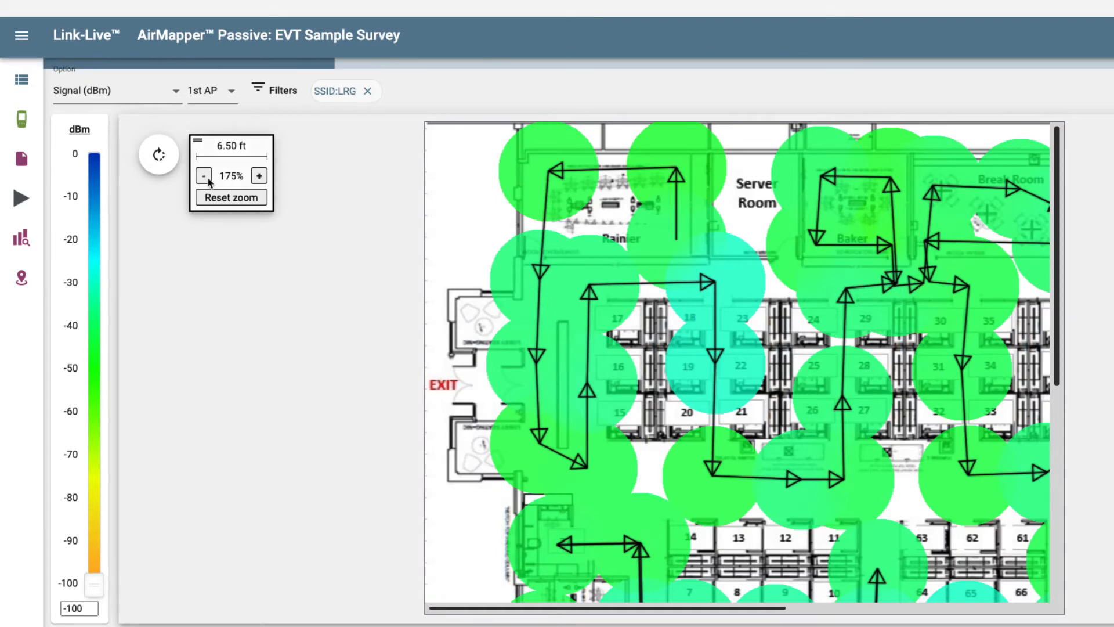
pyautogui.click(206, 178)
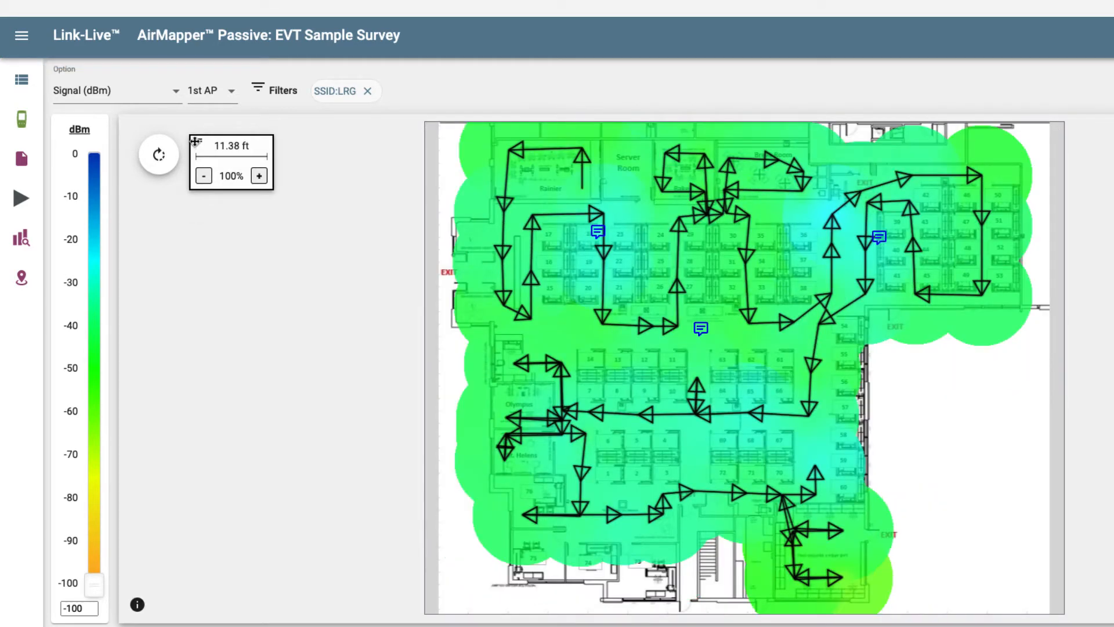
pyautogui.moveTo(198, 140); pyautogui.dragTo(215, 234)
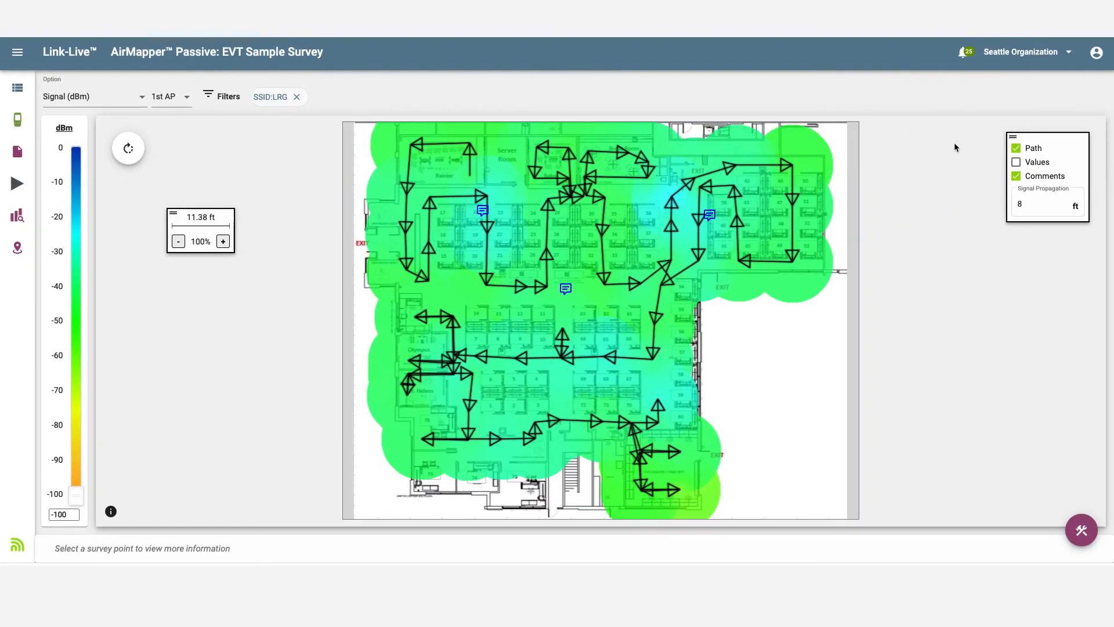
# Hide the comments on the floor plan, and turn the survey path off and back on.
pyautogui.click(1016, 177)
pyautogui.click(1017, 150)
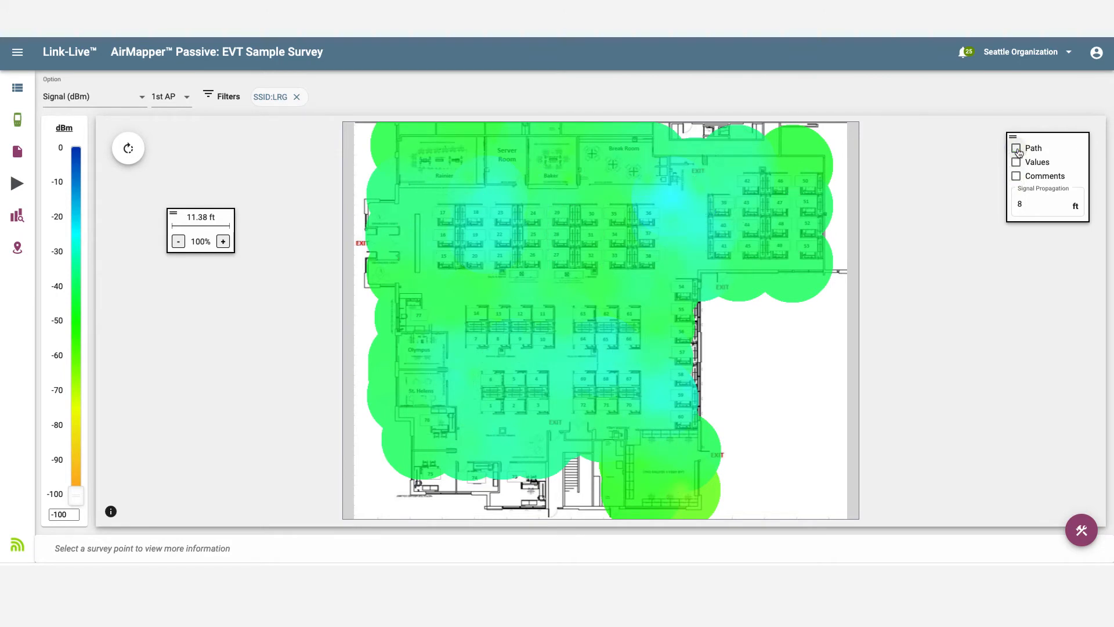
pyautogui.click(1017, 149)
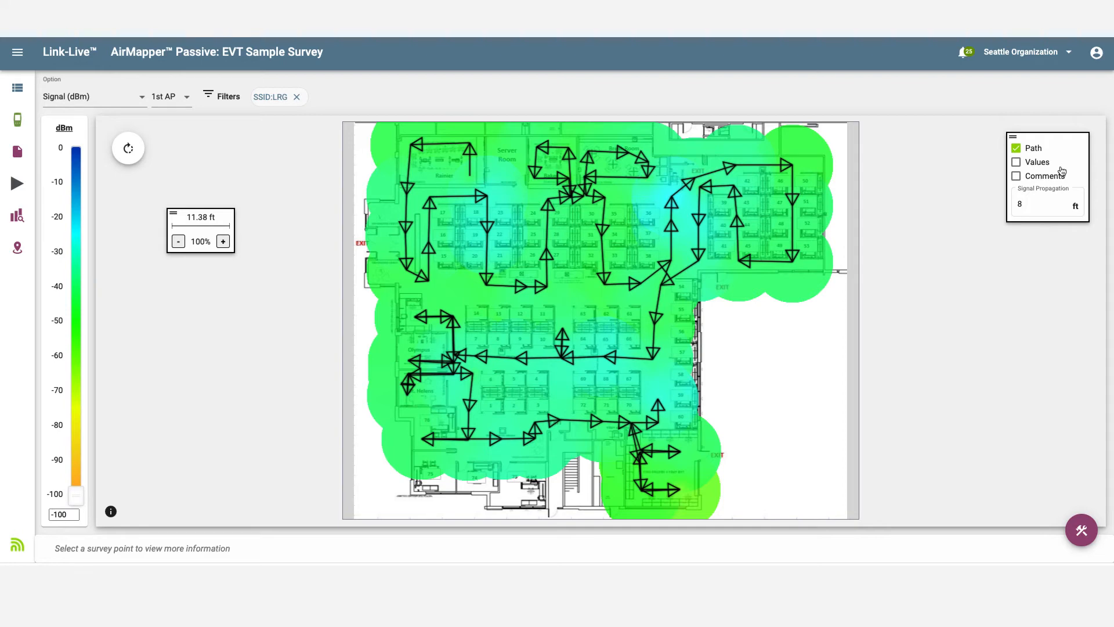
# Show the signal values at the survey points and hide them again.
pyautogui.click(1016, 164)
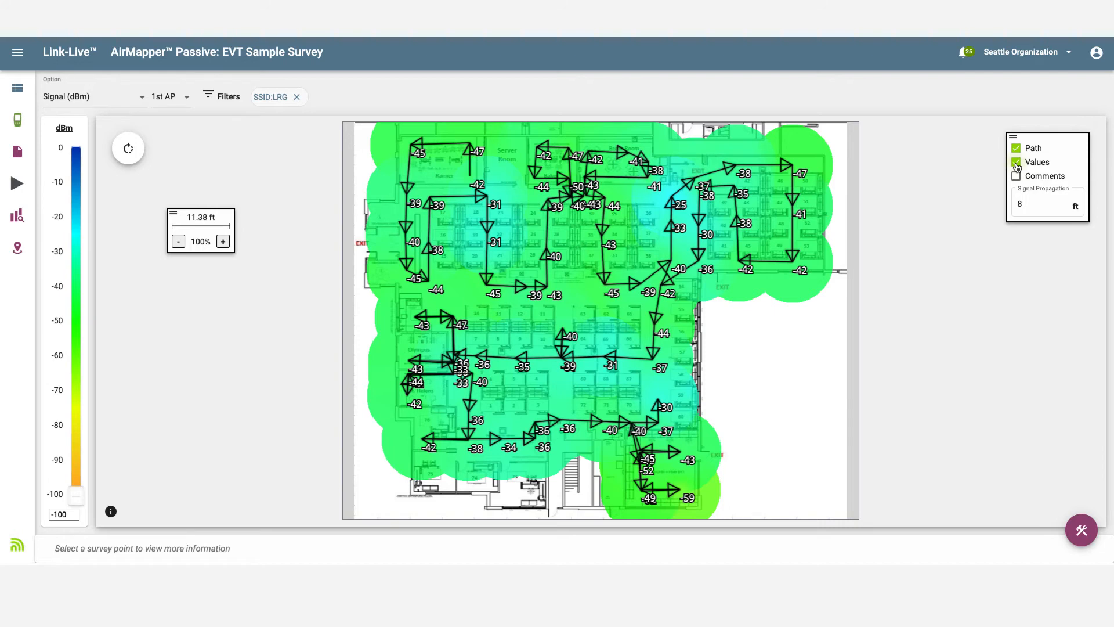
pyautogui.click(1017, 165)
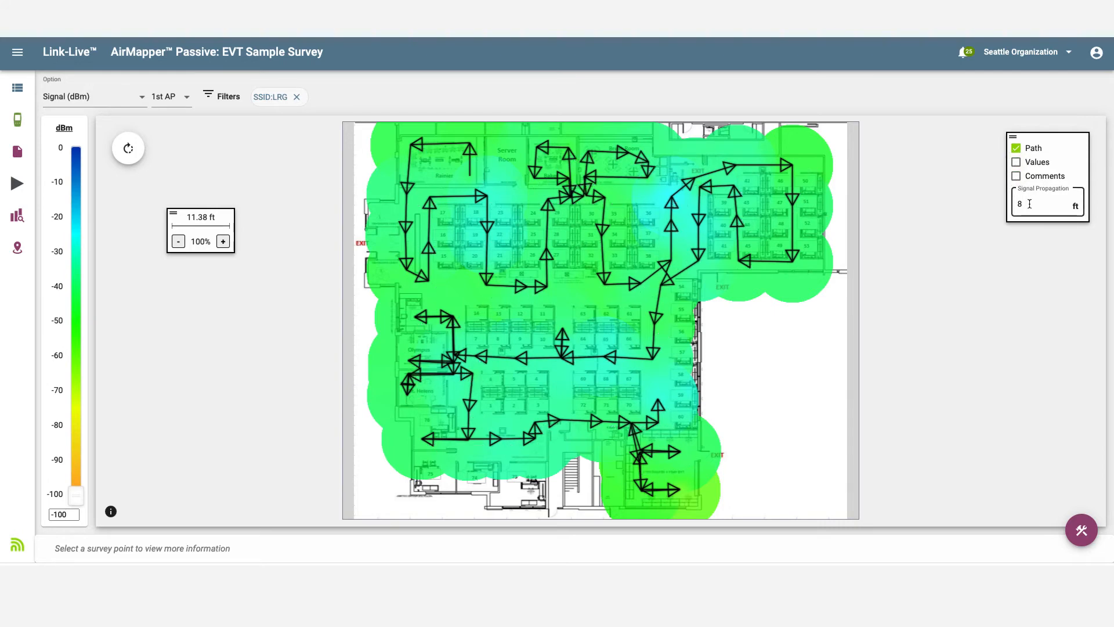
# Set the signal propagation to 10 ft.
pyautogui.moveTo(1029, 204); pyautogui.dragTo(1014, 207)
pyautogui.write('10')
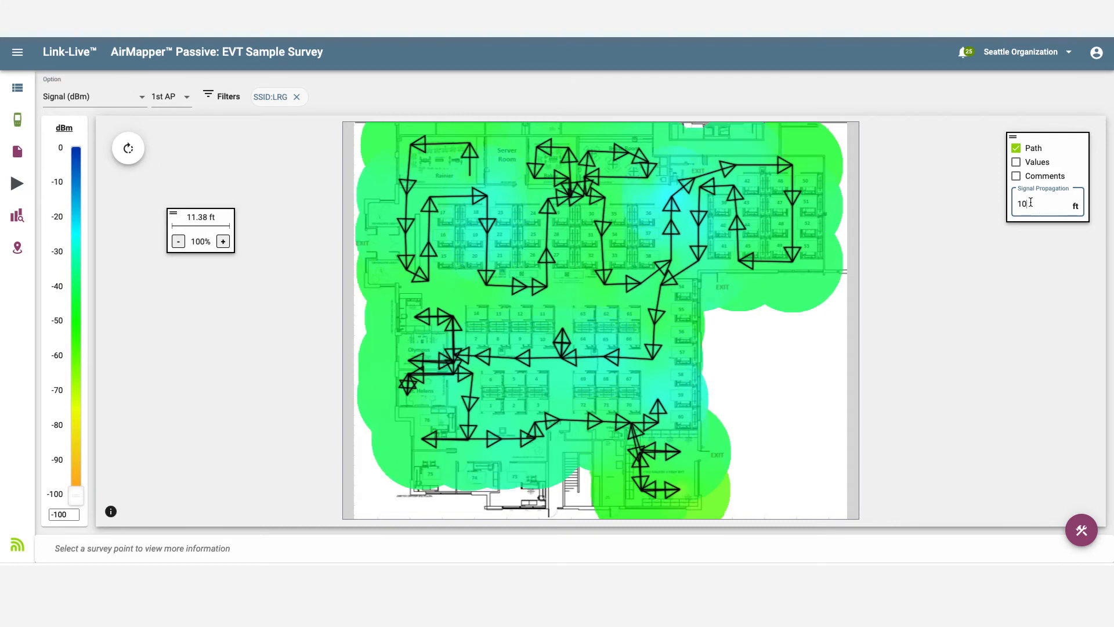
# Set the signal propagation to 5 ft and show the comments on the floor plan.
pyautogui.moveTo(1031, 203); pyautogui.dragTo(1005, 206)
pyautogui.write('5')
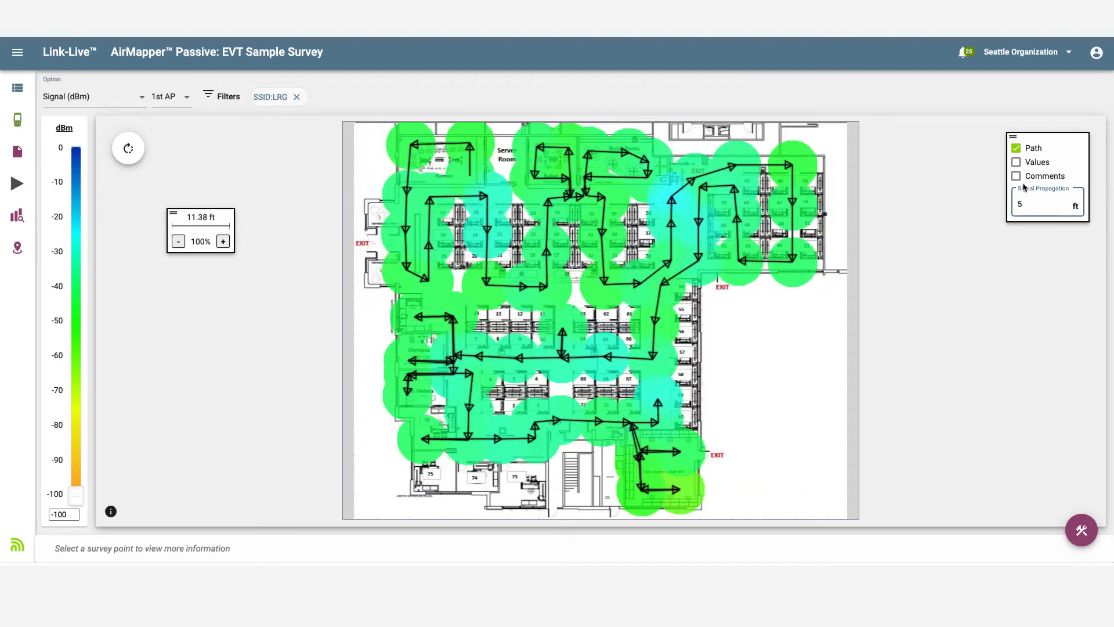
pyautogui.click(1017, 177)
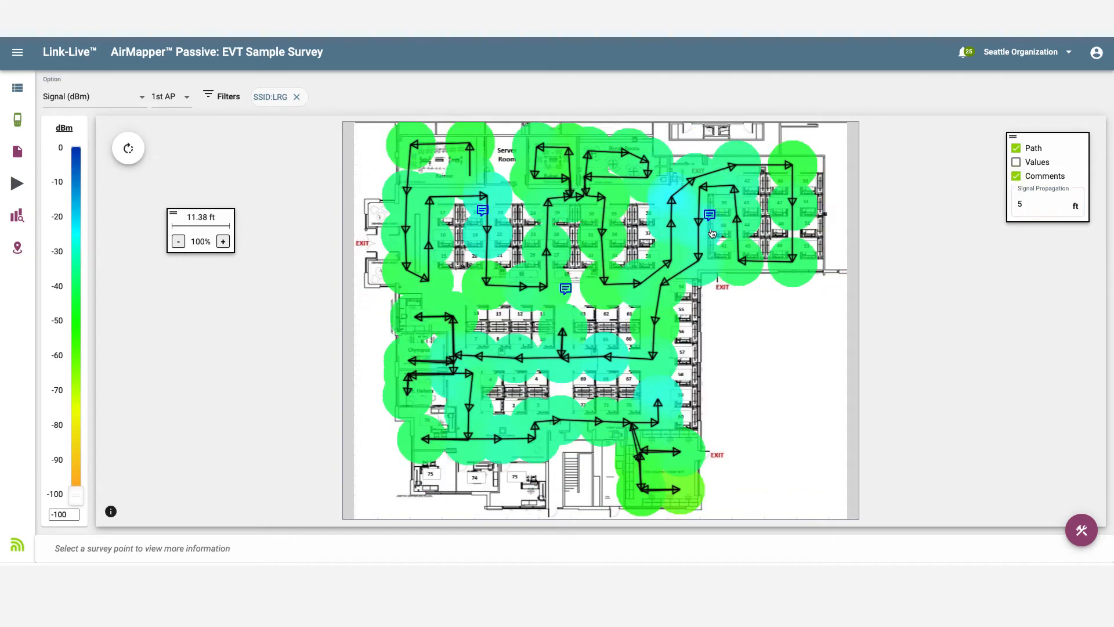
# Open the details of the survey point just east of the easternmost comment and sort its networks by signal, followed by noise.
pyautogui.click(709, 217)
pyautogui.click(737, 218)
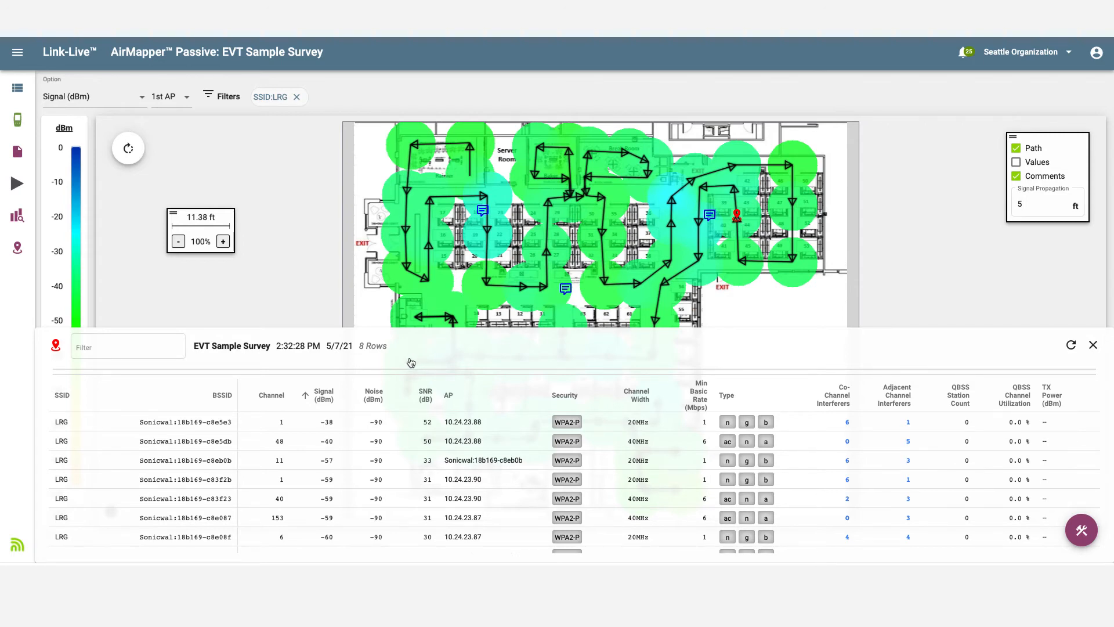
pyautogui.click(325, 398)
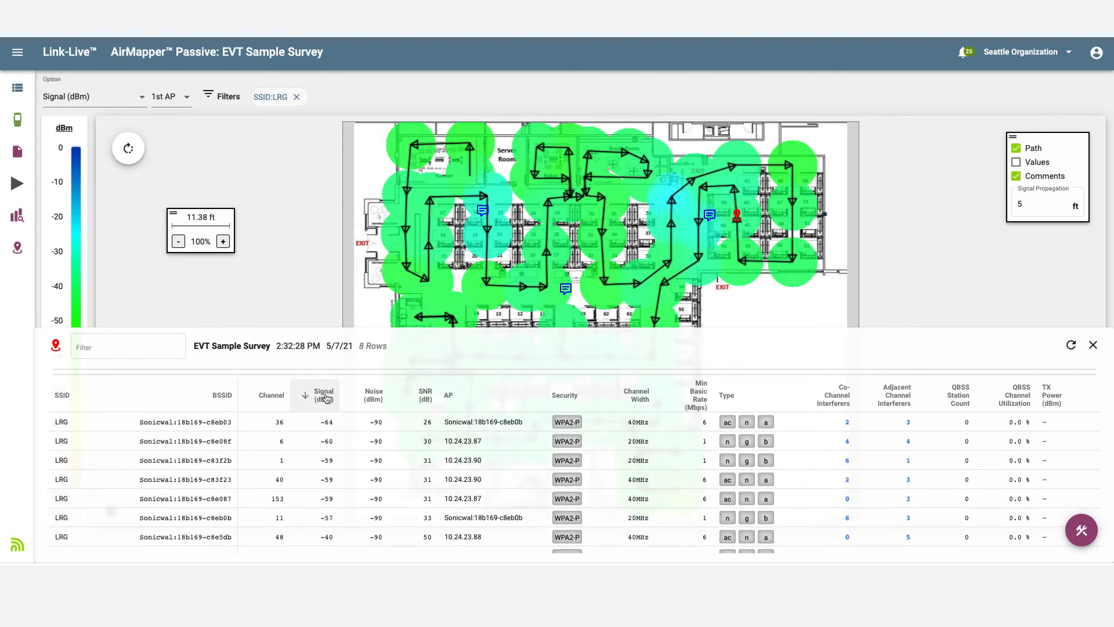
pyautogui.click(367, 395)
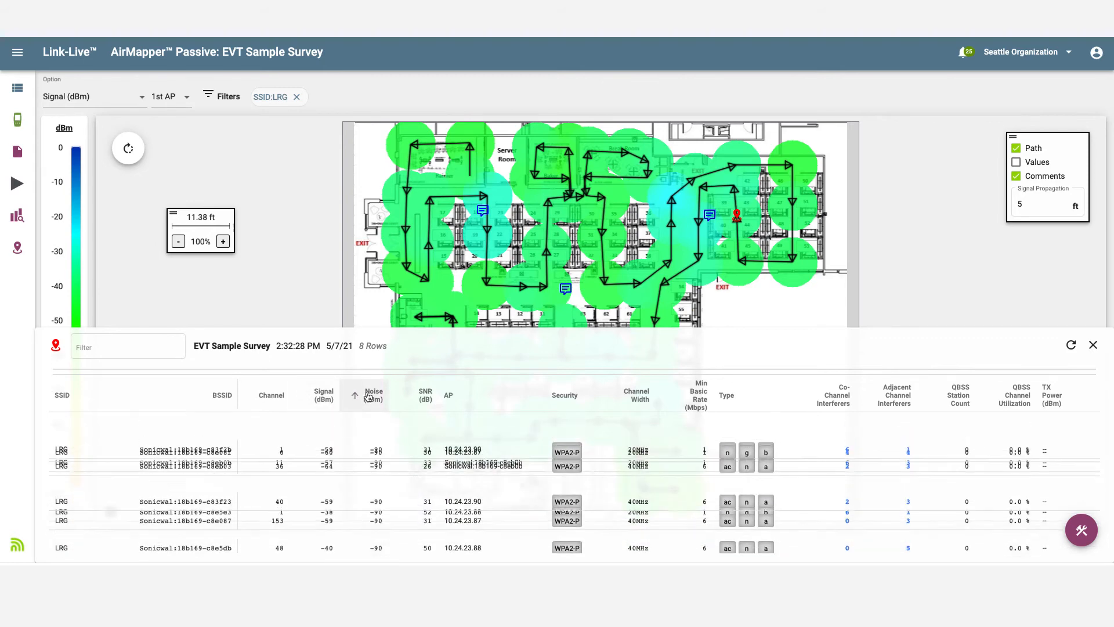
# Sort the survey point's networks by channel and move the Noise column ahead of the Signal column.
pyautogui.click(276, 396)
pyautogui.moveTo(374, 396); pyautogui.dragTo(320, 396)
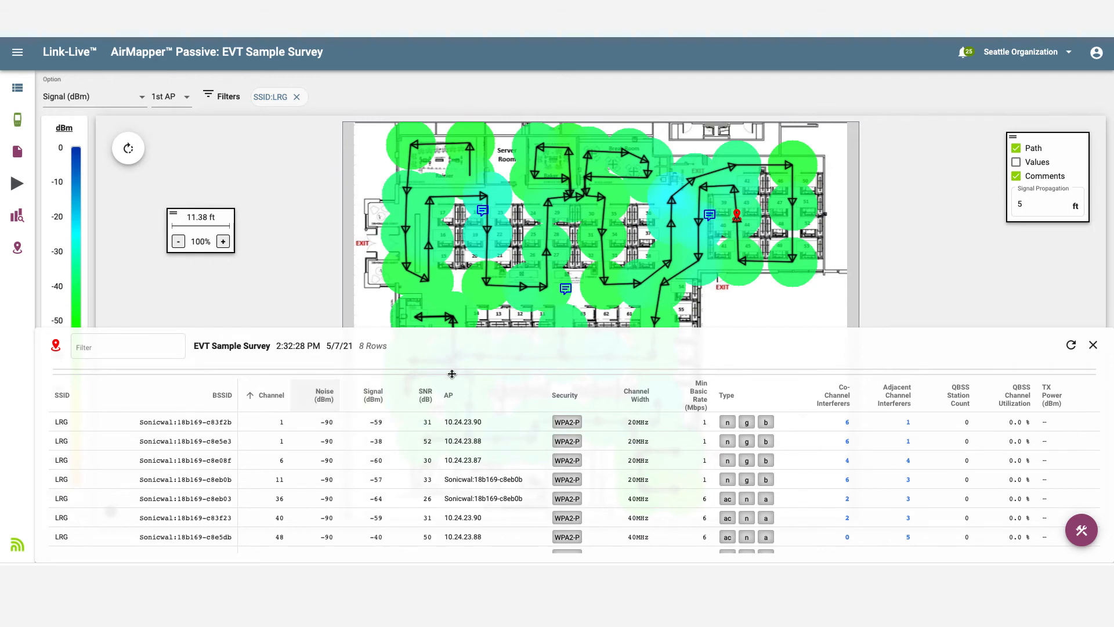
pyautogui.scroll(-1, 334, 498)
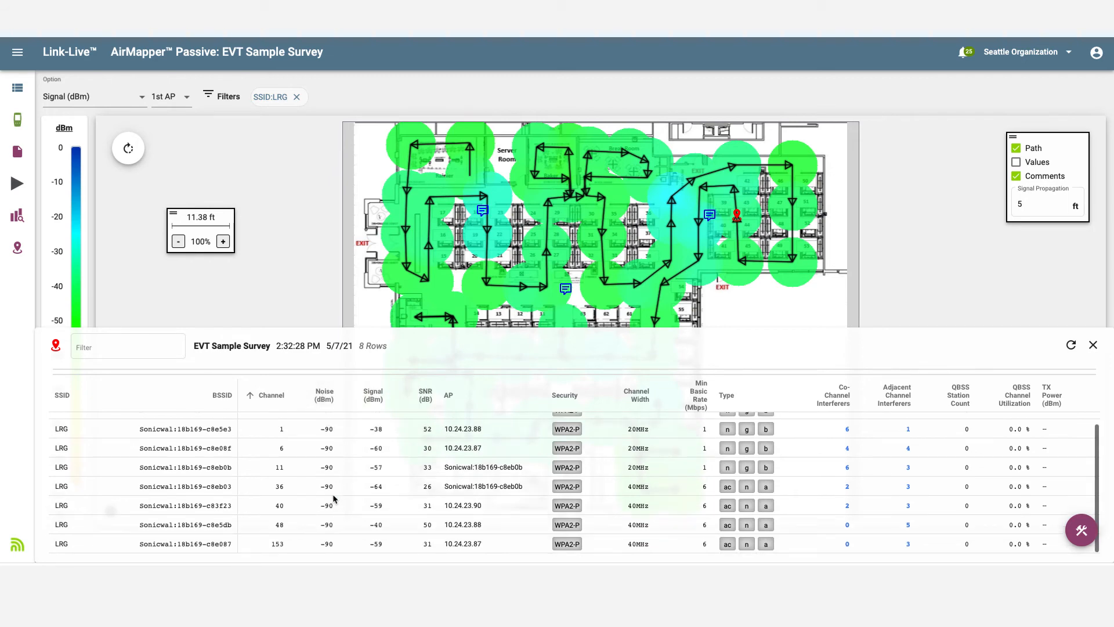
pyautogui.scroll(1, 335, 498)
# Open the adjacent channel interferers of the first channel 1 network and close them again.
pyautogui.moveTo(836, 422); pyautogui.dragTo(905, 429)
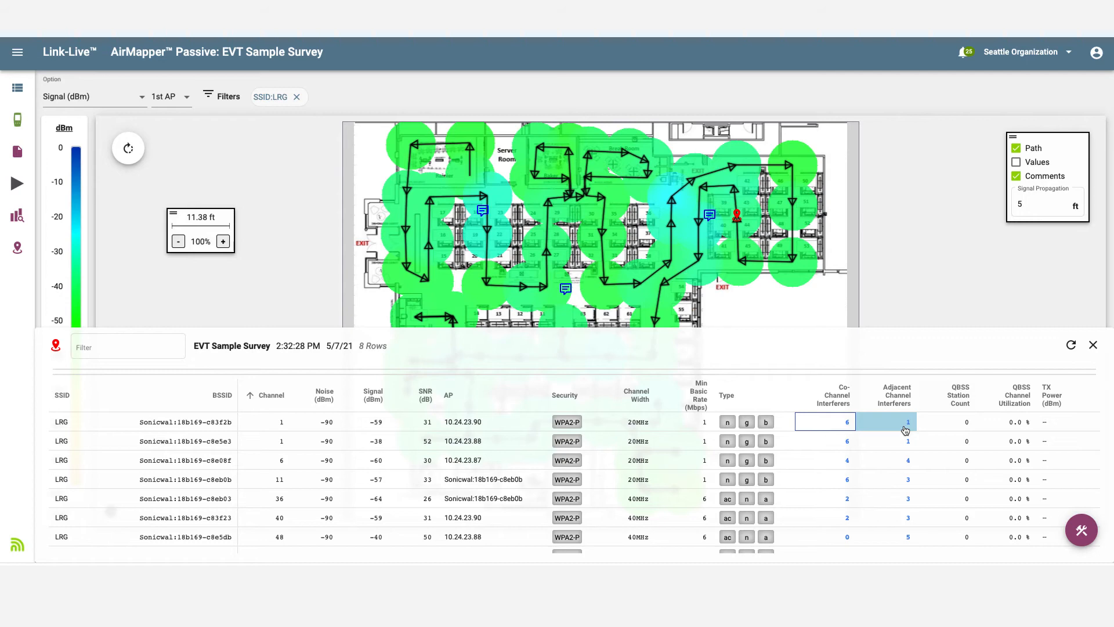
pyautogui.click(905, 429)
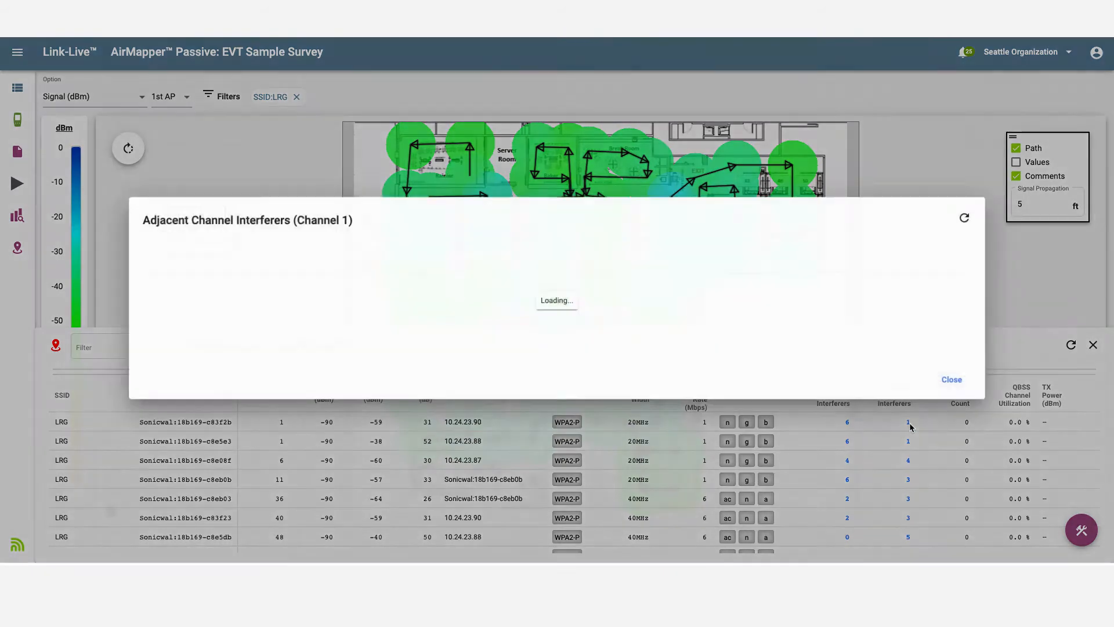
pyautogui.click(961, 382)
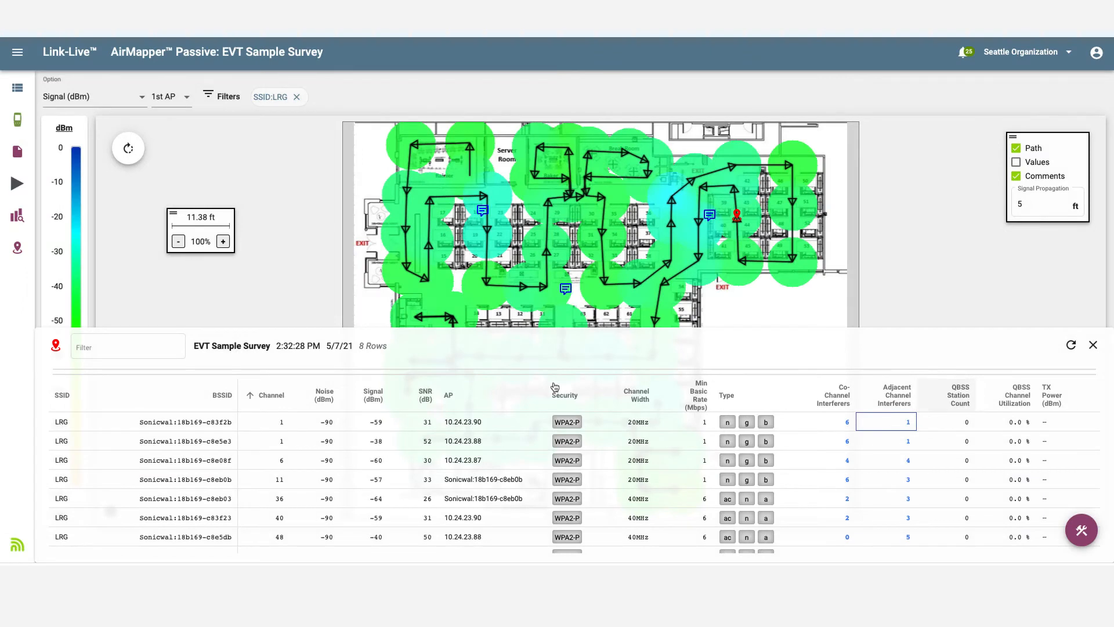
# Filter the survey point's network table by "sonic" and clear the filter again.
pyautogui.click(156, 347)
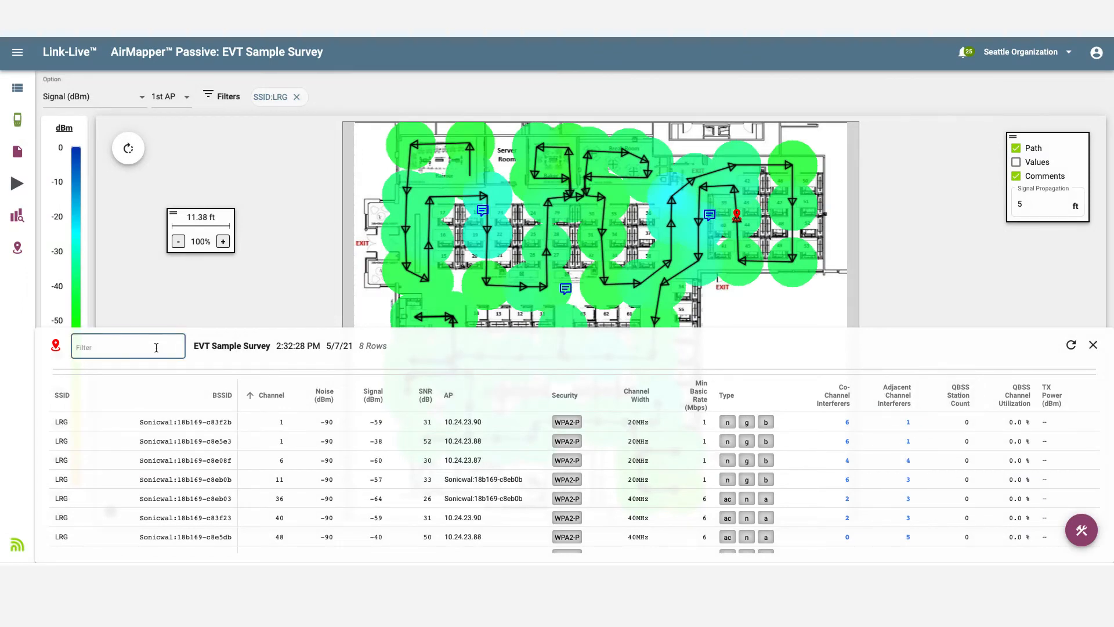
pyautogui.write('sonic')
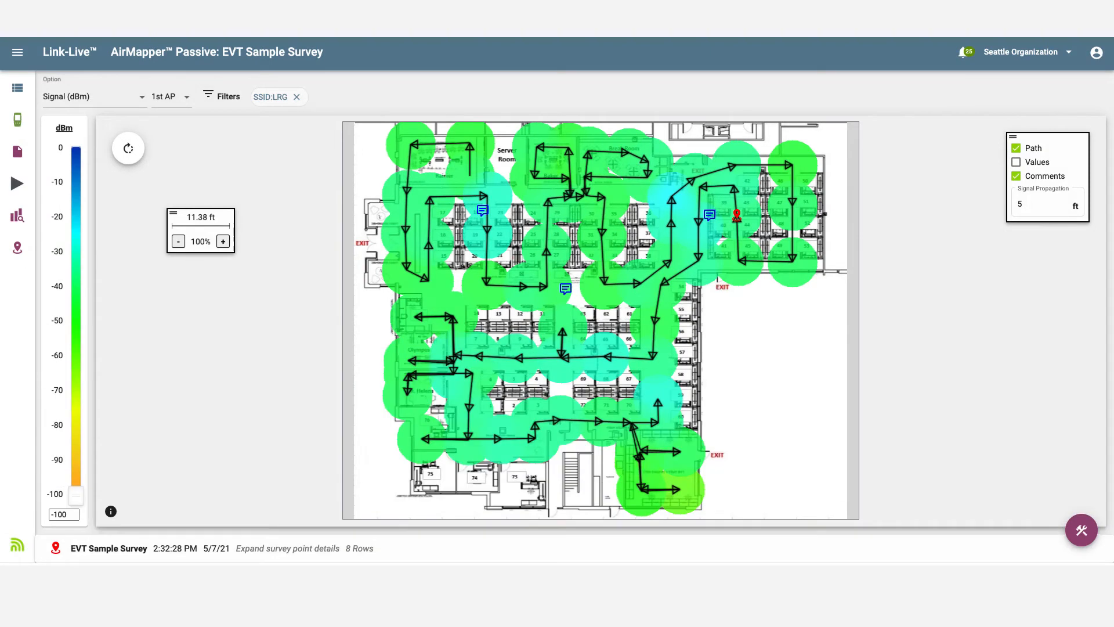
pyautogui.click(202, 548)
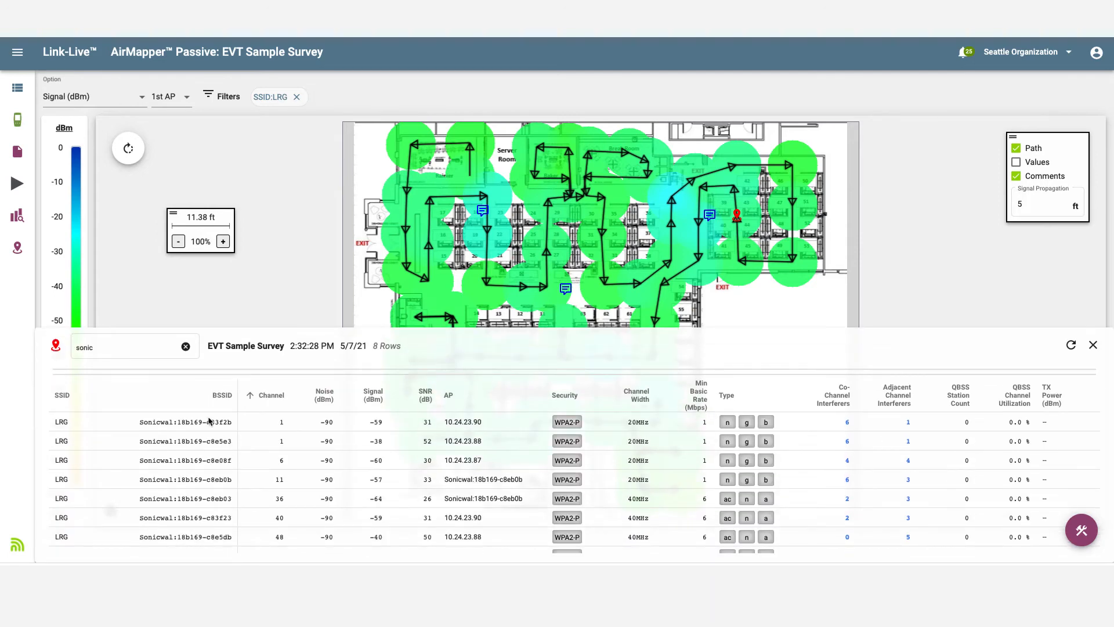
pyautogui.click(186, 347)
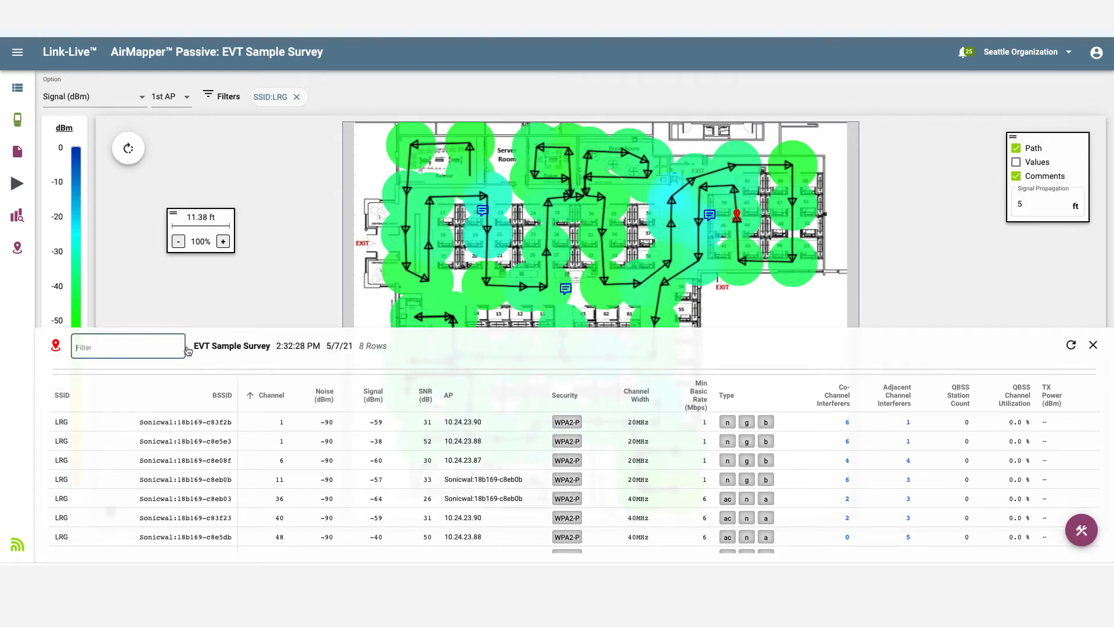
# Add the current heatmap view to the template with the title "LRG SSID" and collapse the survey point details.
pyautogui.click(1083, 528)
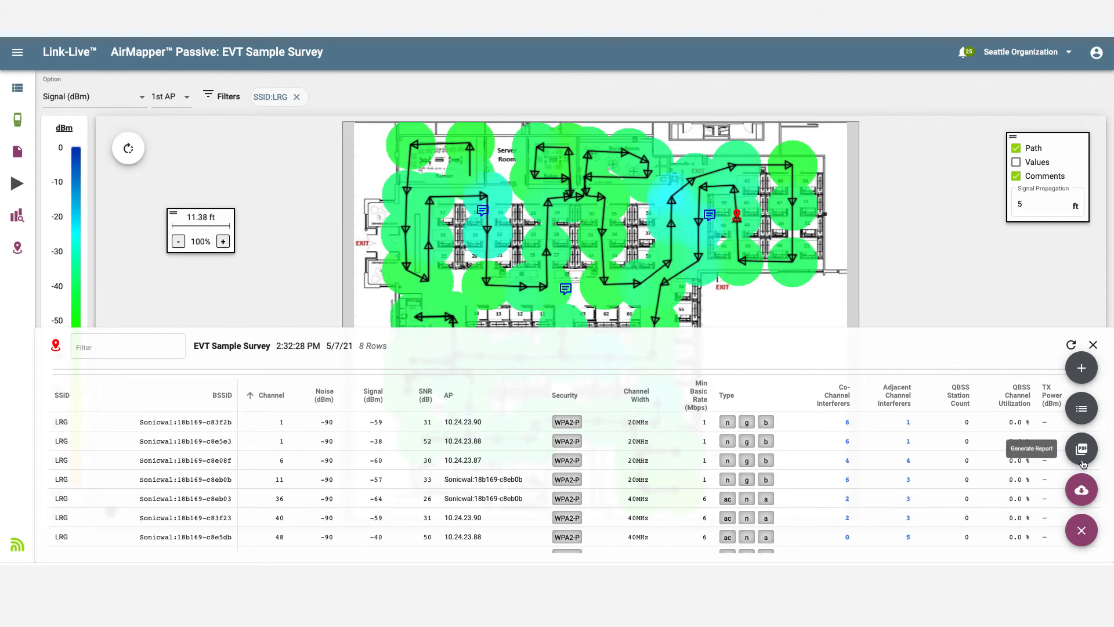
pyautogui.click(1082, 370)
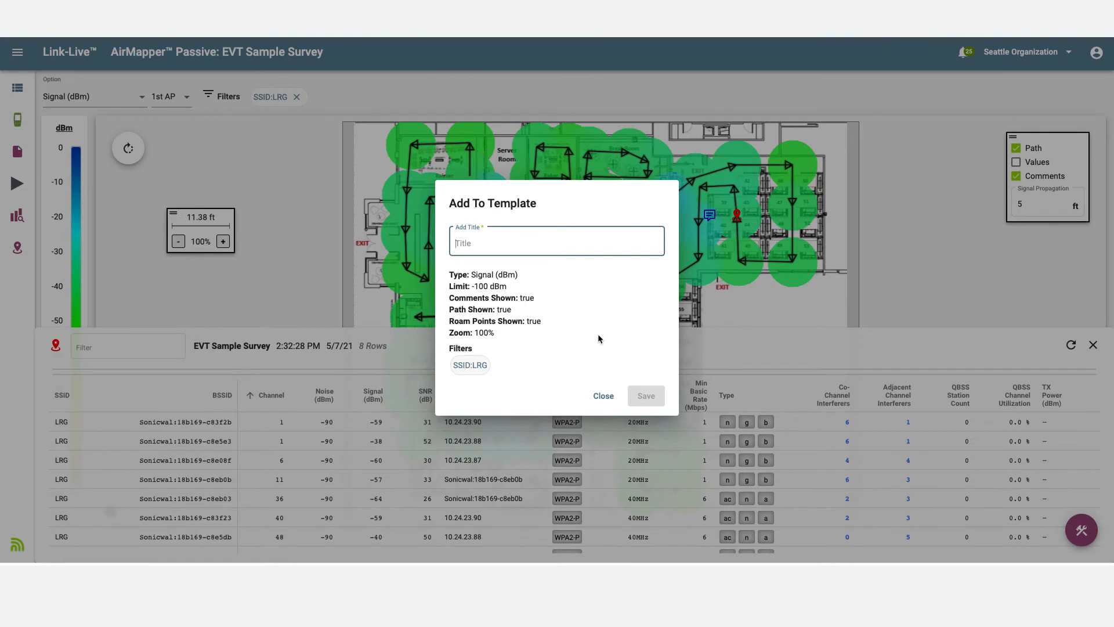
pyautogui.write('LRG')
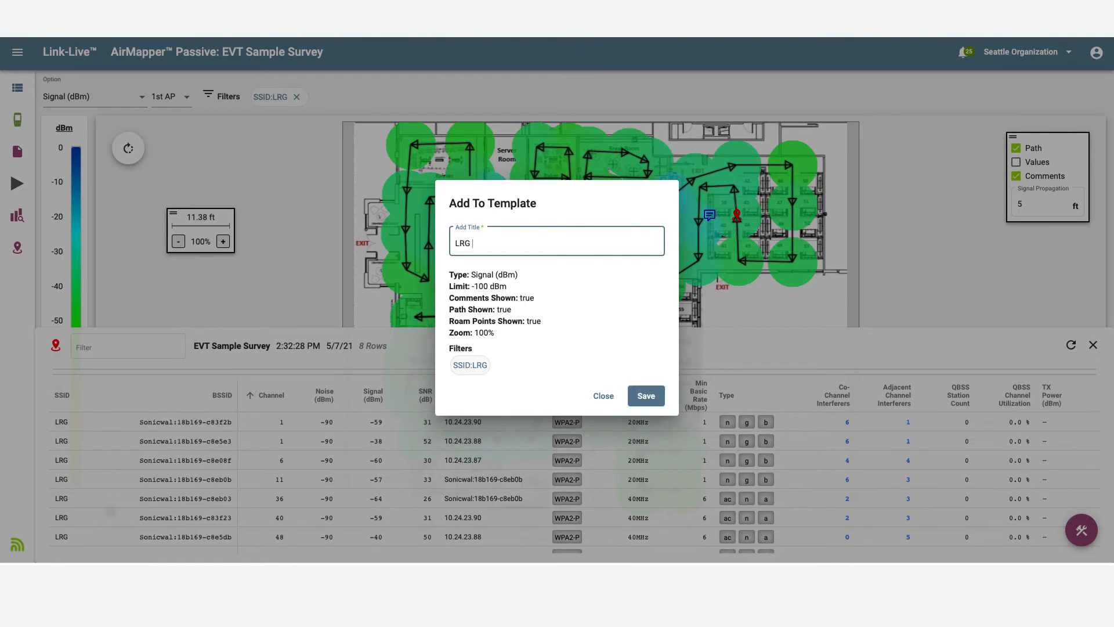
pyautogui.write(' SSID')
pyautogui.click(652, 397)
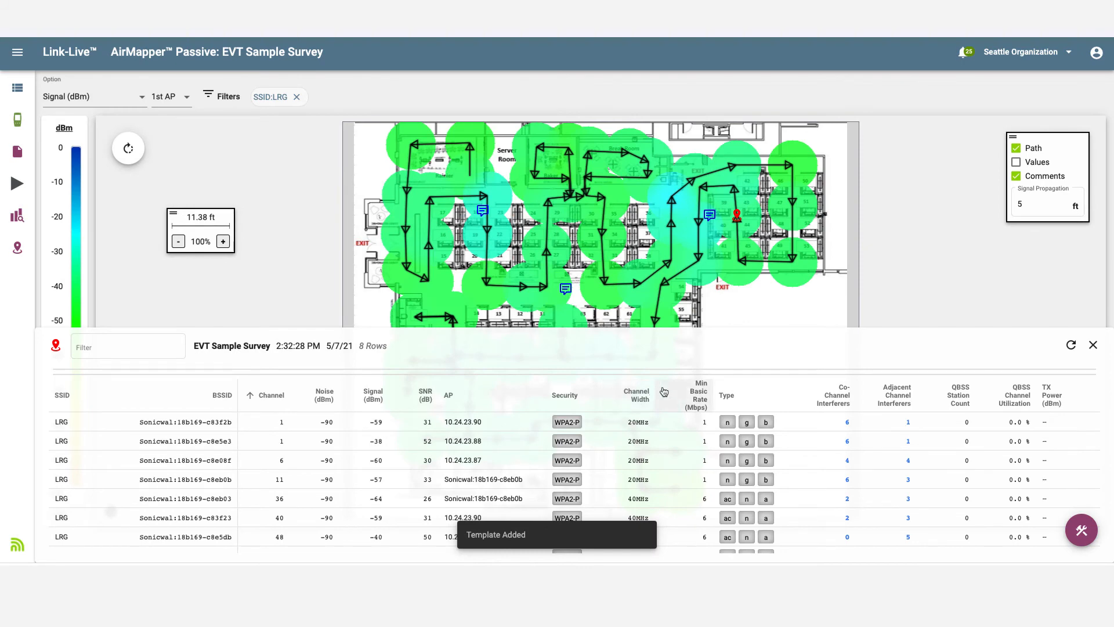
pyautogui.click(1093, 346)
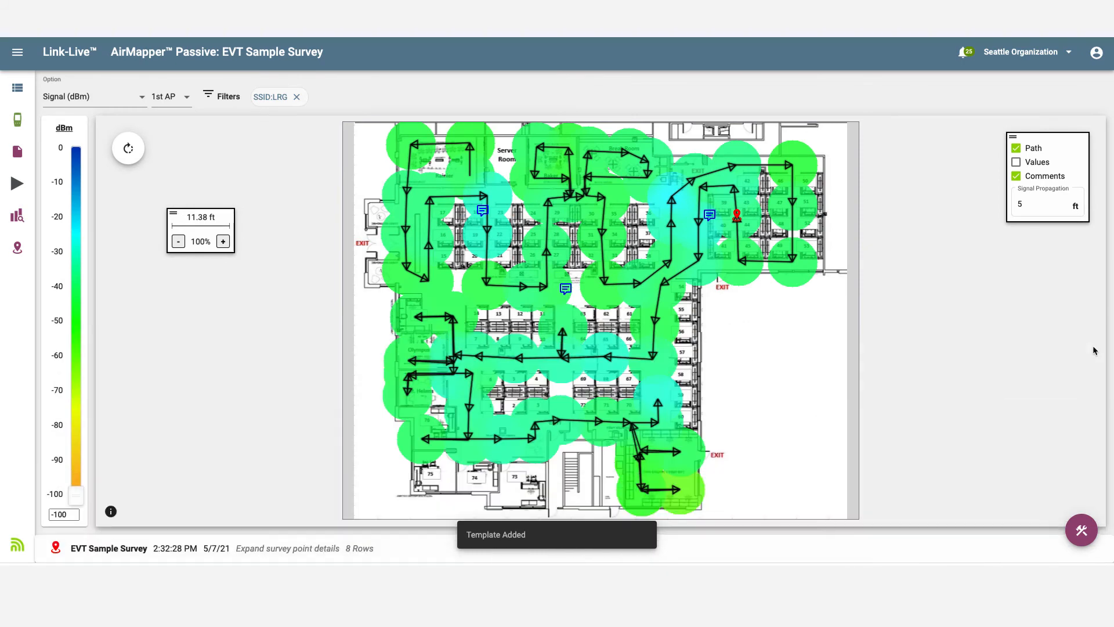
# Apply the saved Wi-Fi Active Survey - LRG template to the heatmap.
pyautogui.click(1081, 530)
pyautogui.click(1082, 408)
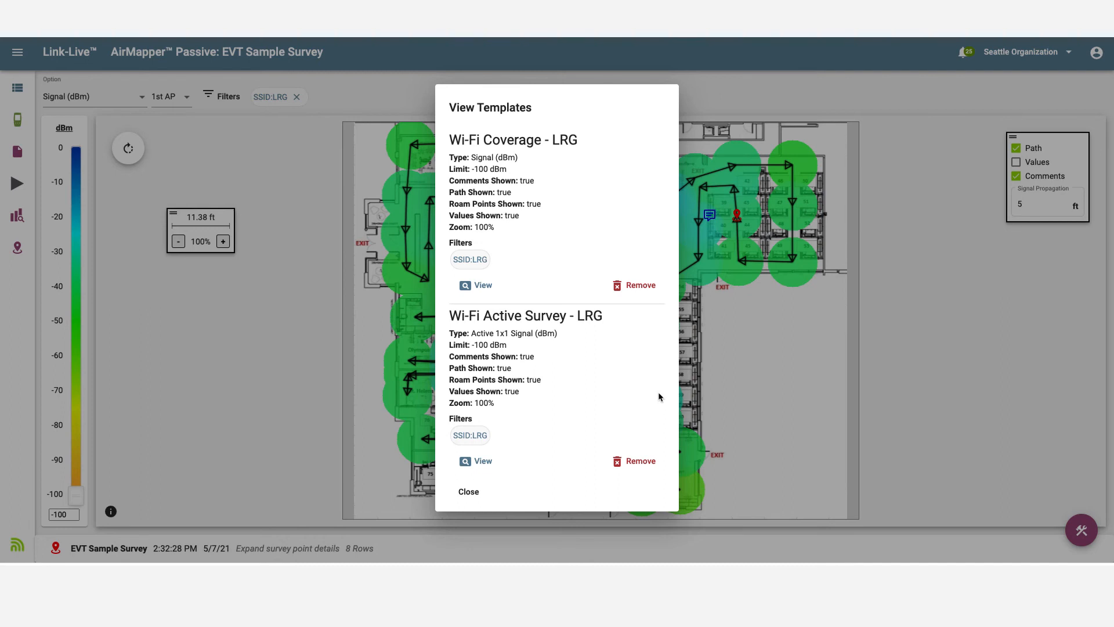
pyautogui.click(483, 460)
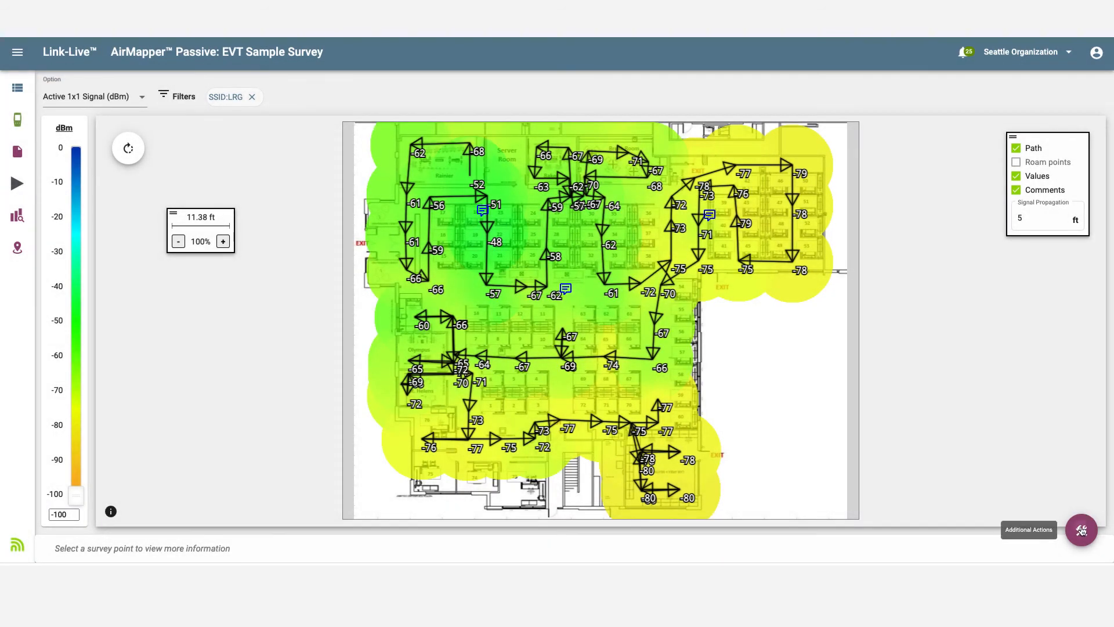
# Start a survey report, turn the cover page's selected logo on and back off, and continue to template selection.
pyautogui.click(1083, 530)
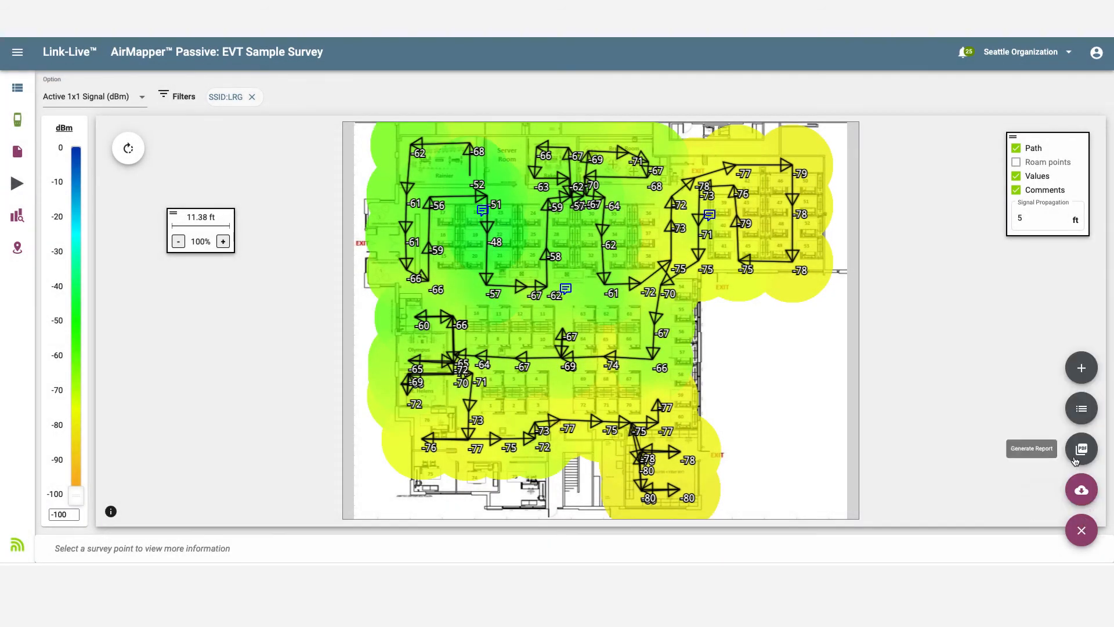
pyautogui.click(1074, 453)
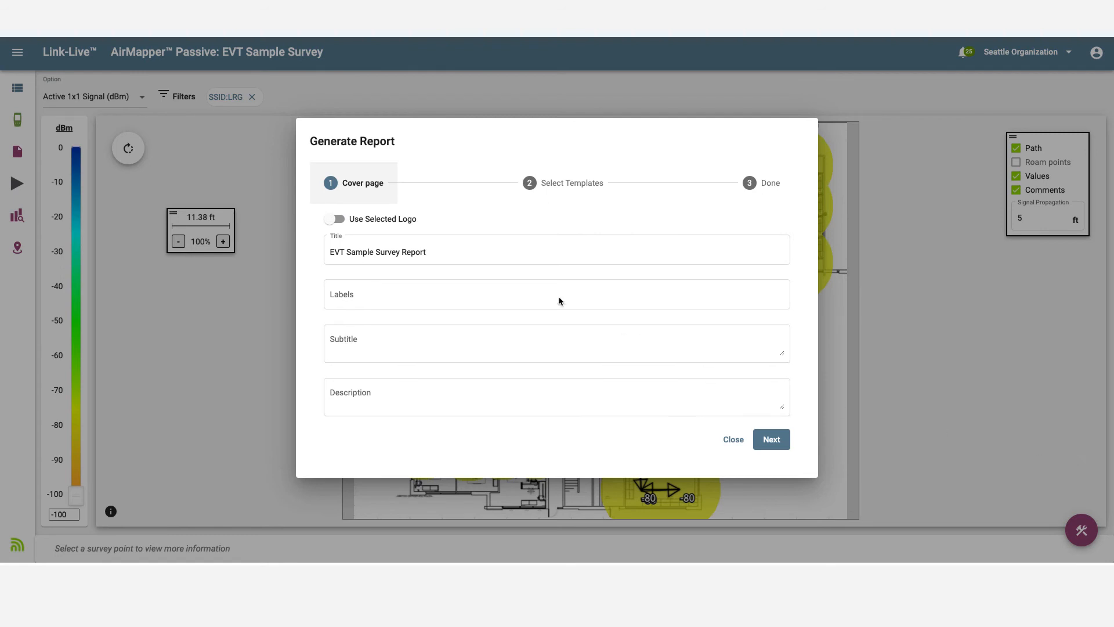
pyautogui.click(405, 222)
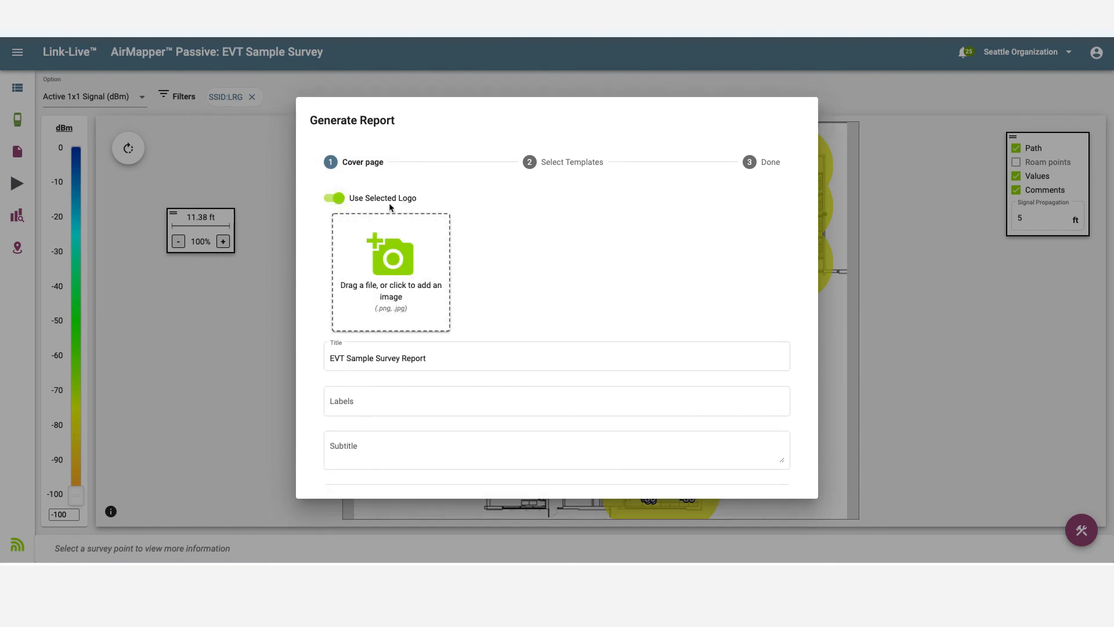
pyautogui.click(389, 204)
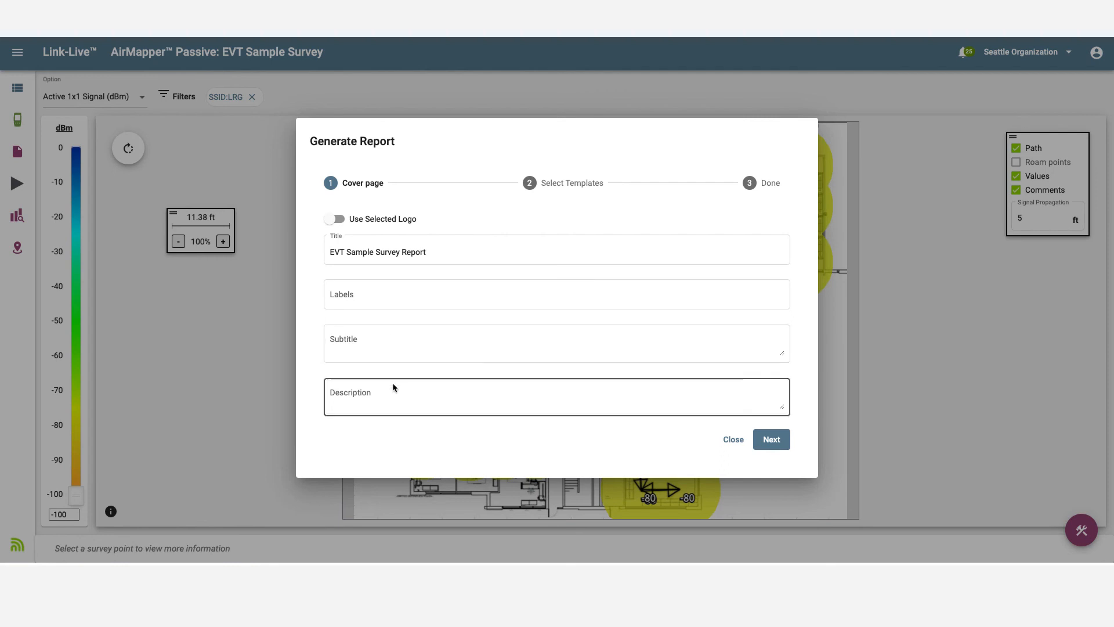
pyautogui.click(770, 439)
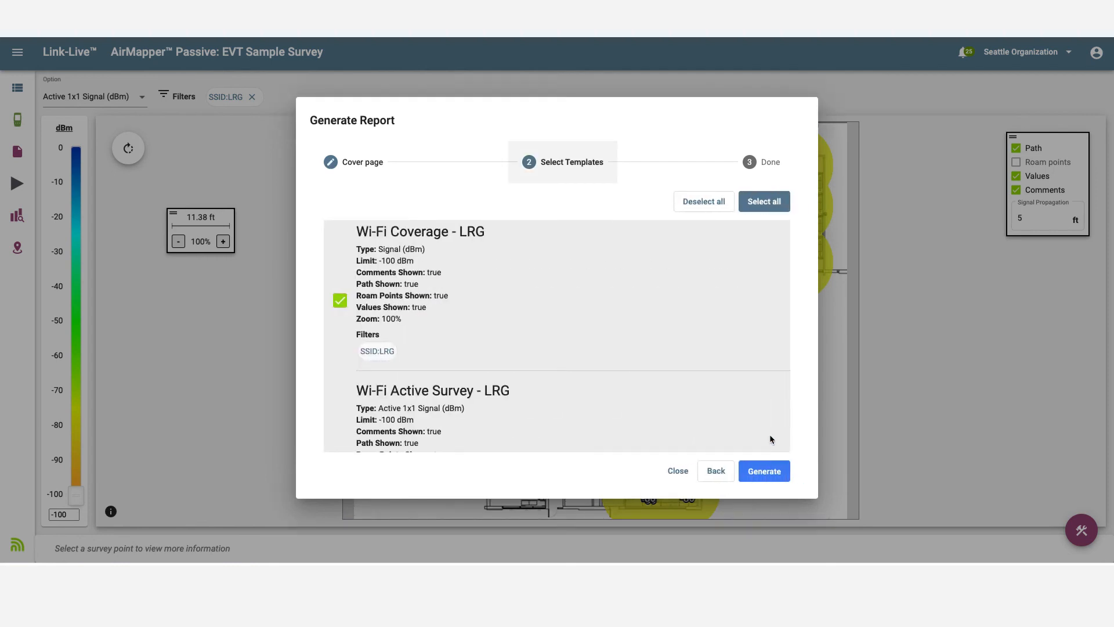
# Generate the report without the Wi-Fi Active Survey - LRG template and open it in the uploaded files.
pyautogui.scroll(-3, 658, 382)
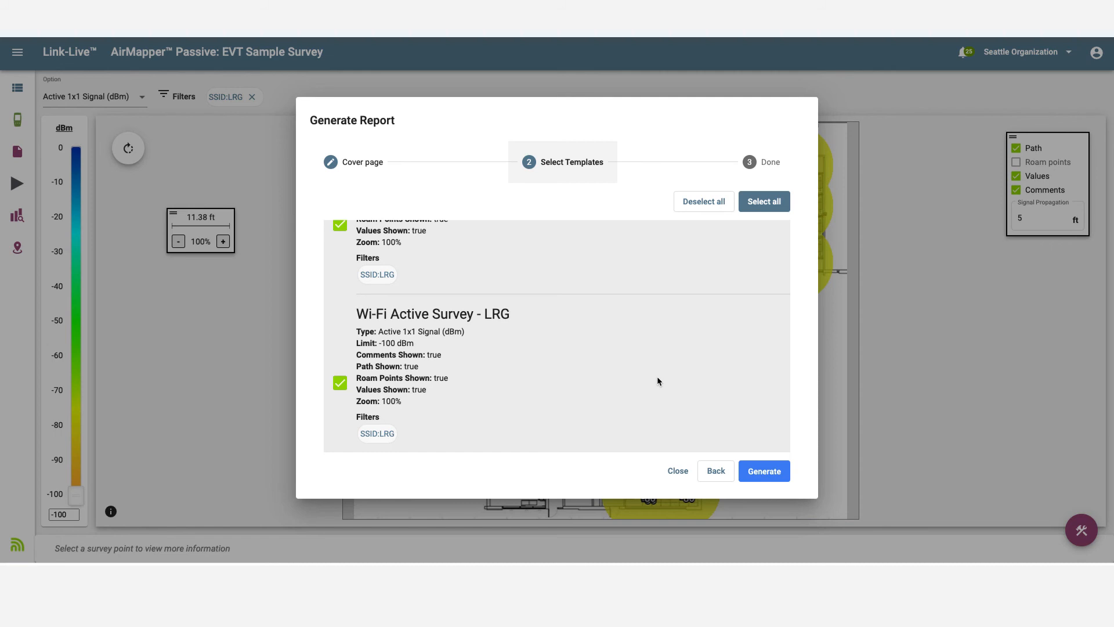
pyautogui.scroll(3, 658, 382)
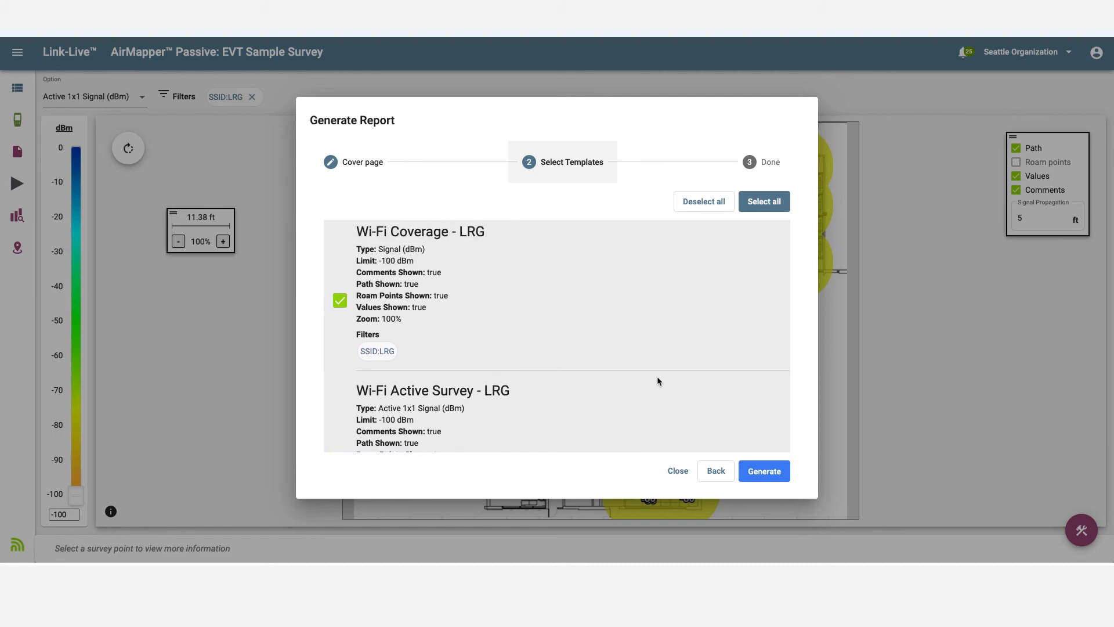
pyautogui.scroll(-2, 658, 382)
pyautogui.click(340, 417)
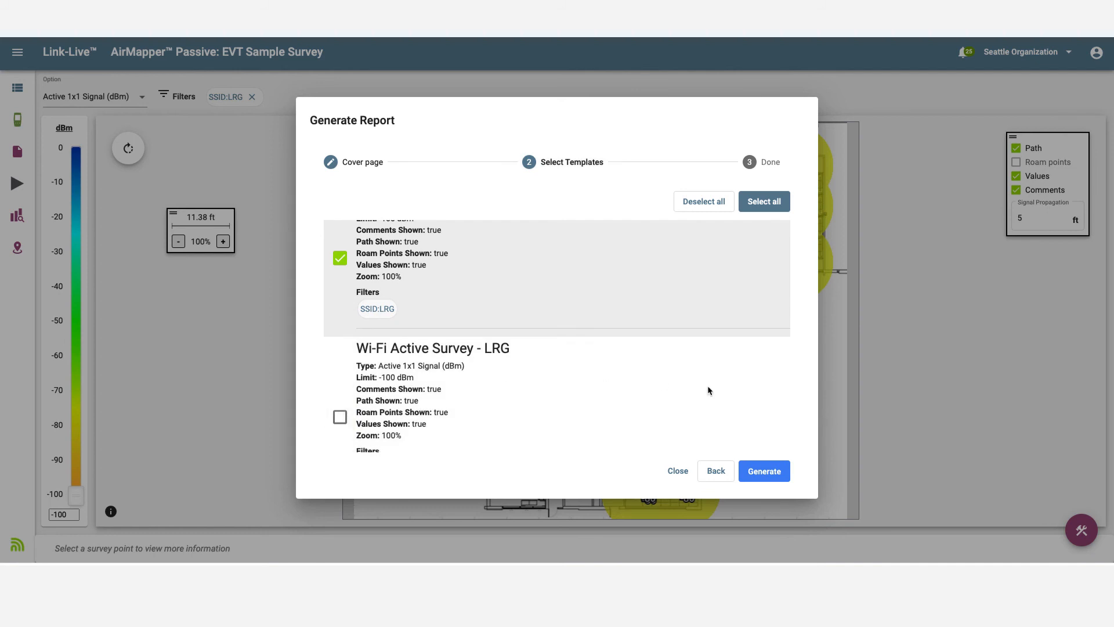
pyautogui.click(772, 477)
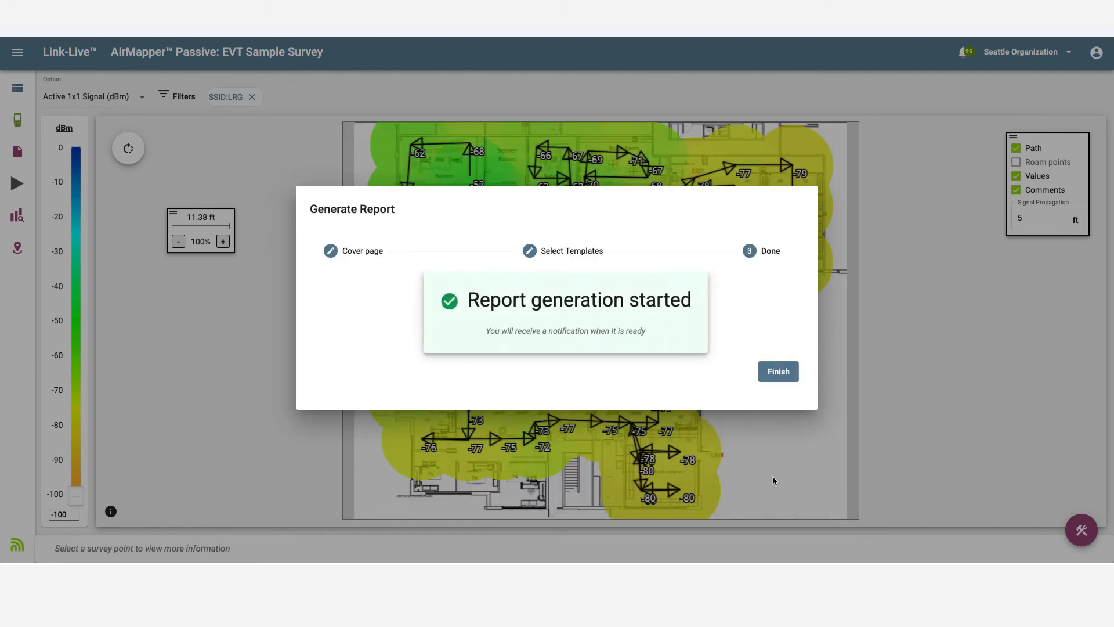
pyautogui.click(763, 368)
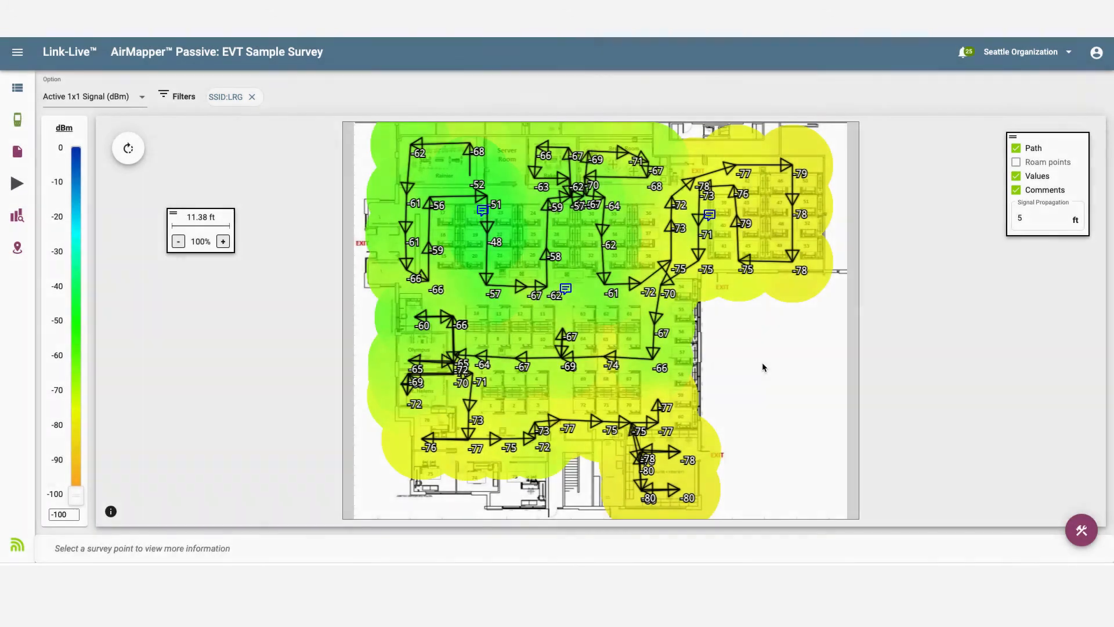
pyautogui.click(19, 154)
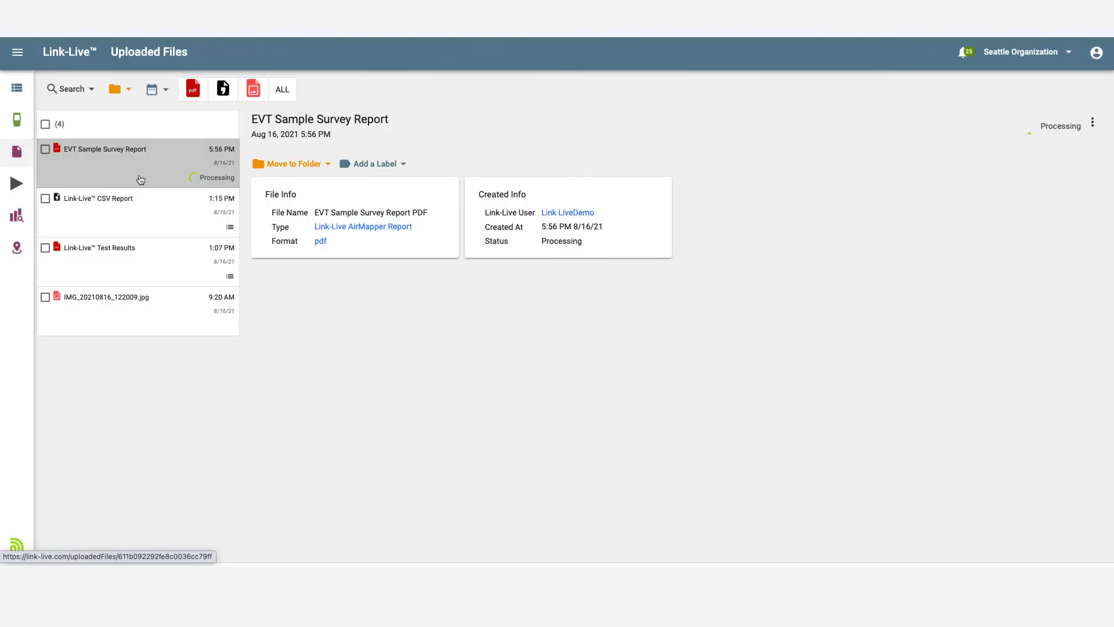